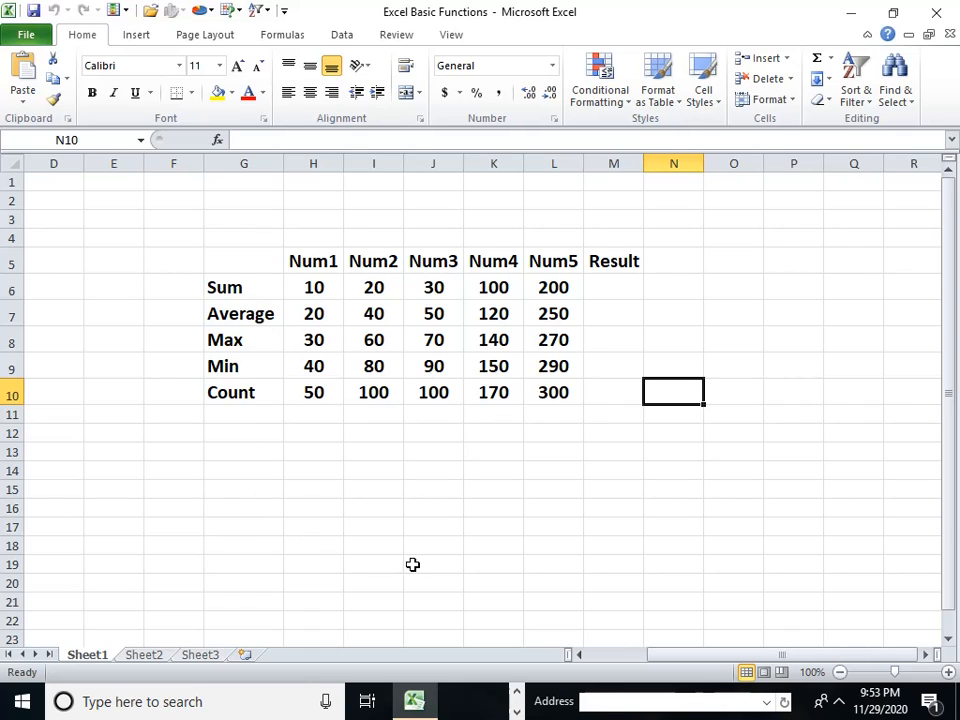
Enter a SUM formula in the Result cell M6 that totals the whole number block H6:L10
click(629, 289)
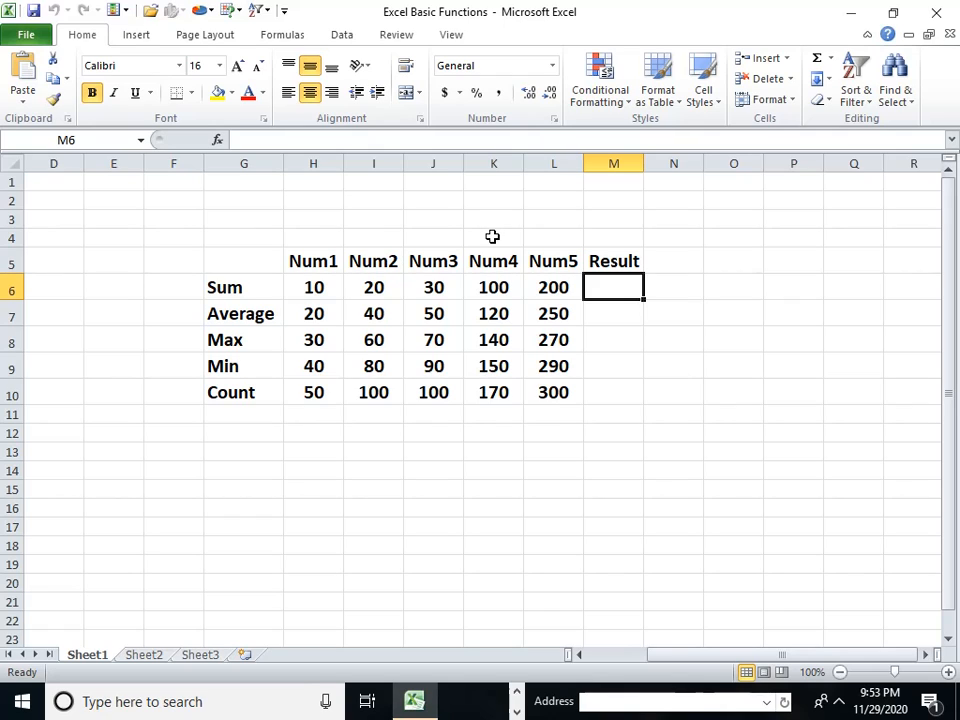
text(=)
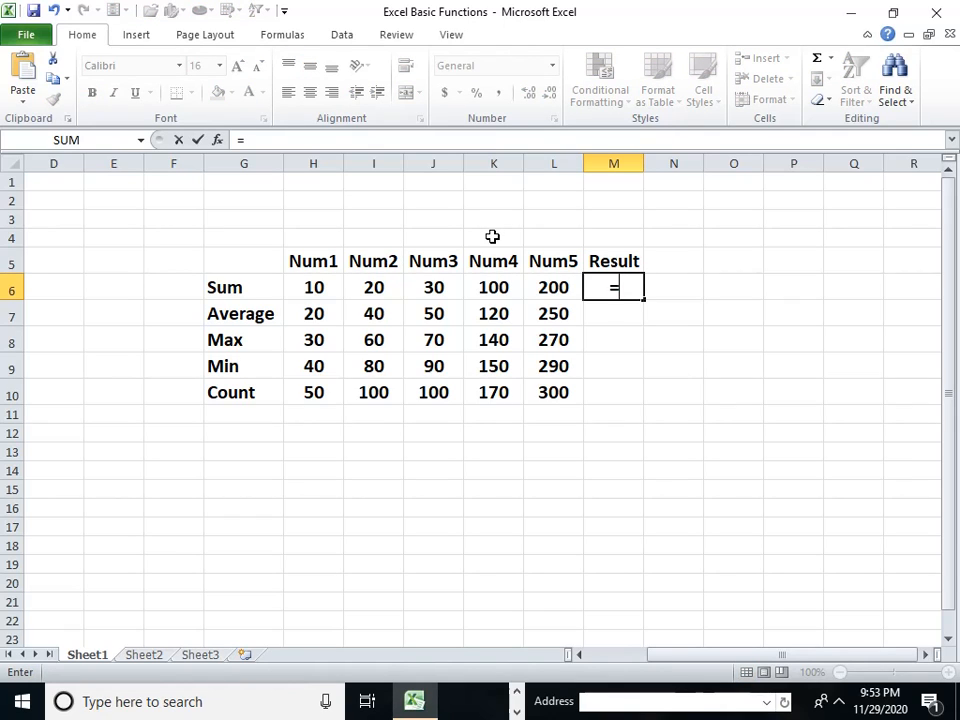
text(sum)
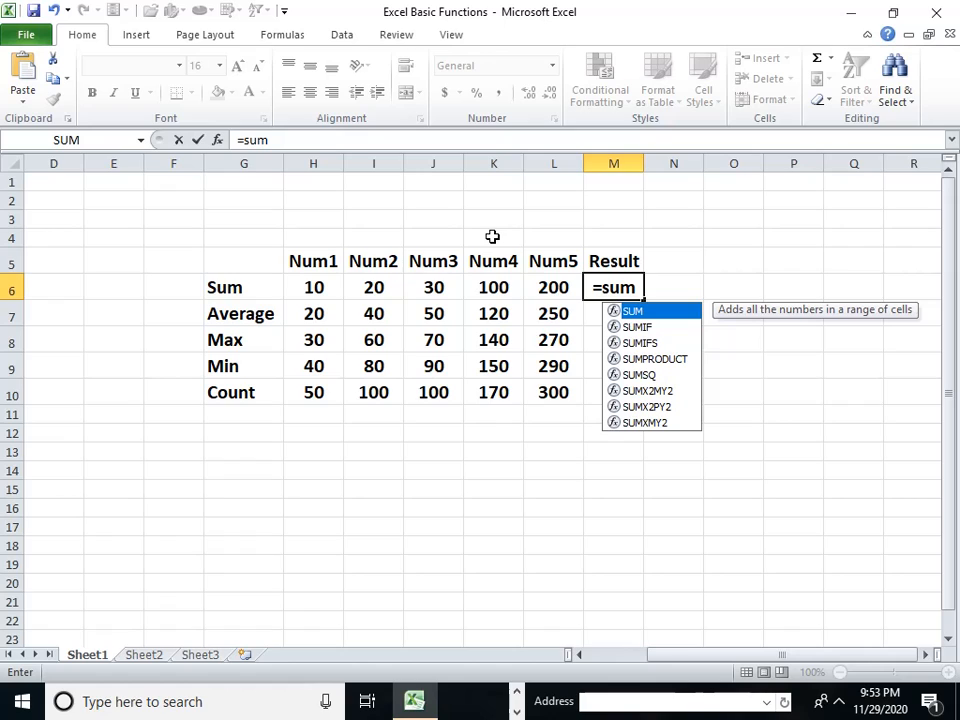
text(()
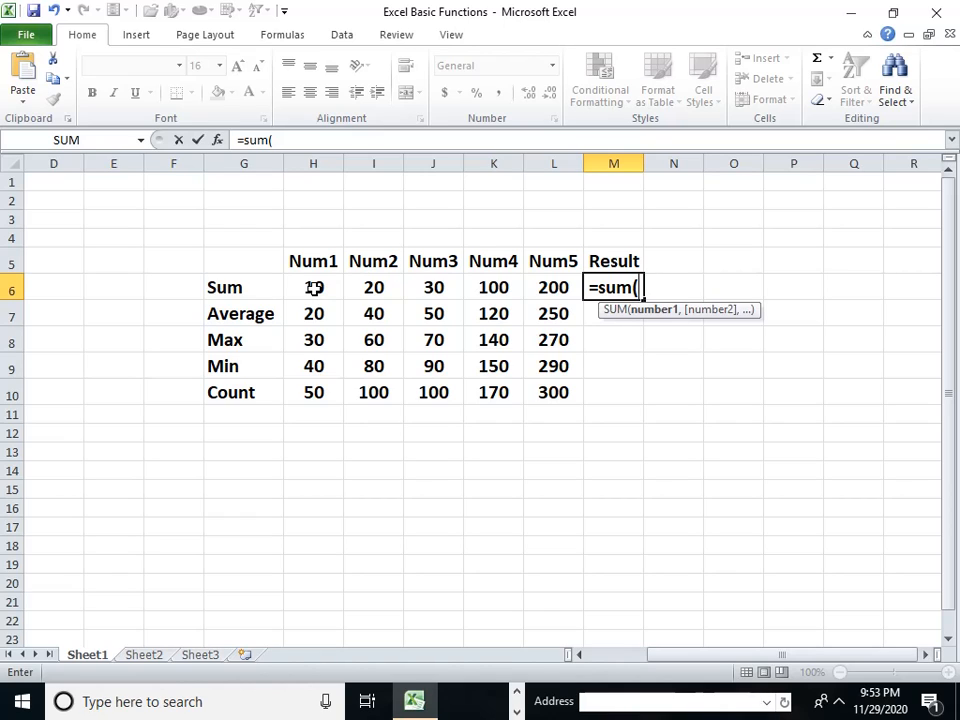
drag(314, 288, 556, 391)
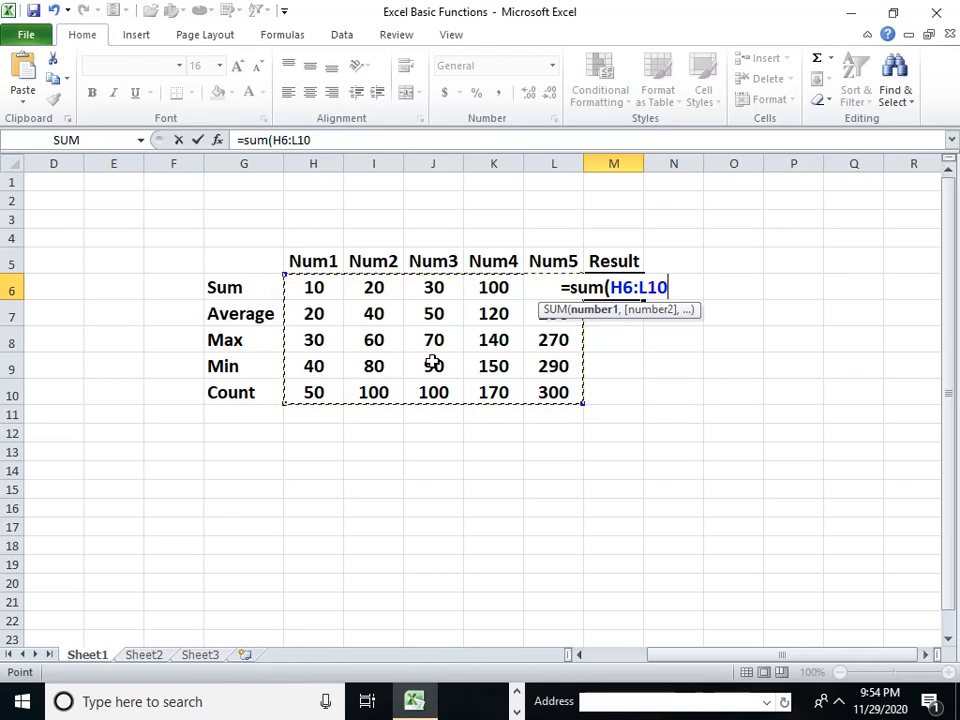
text())
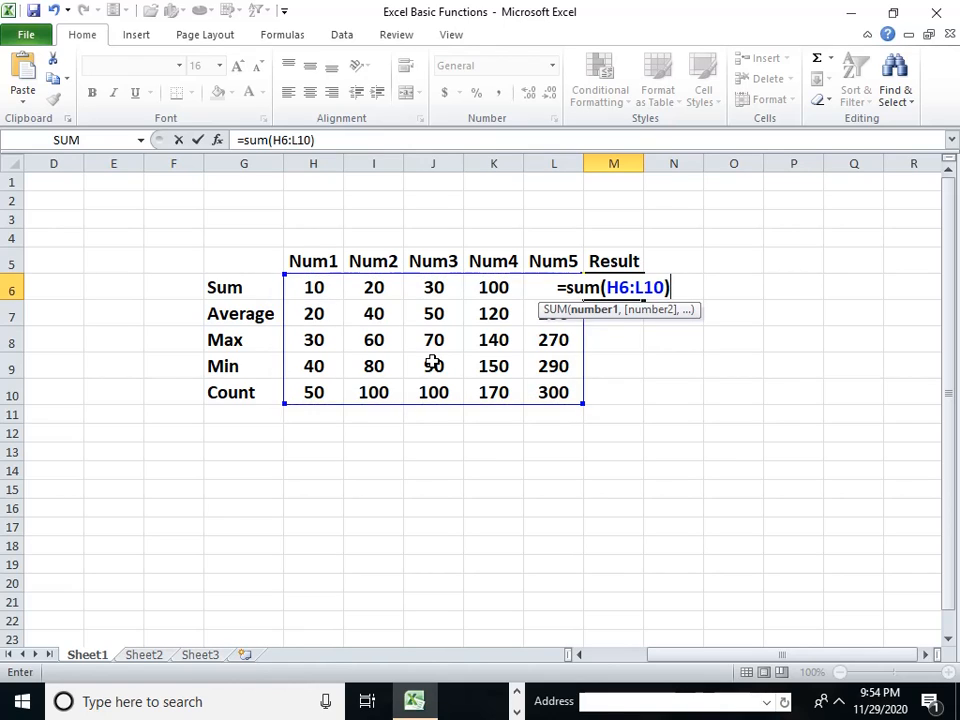
key(Return)
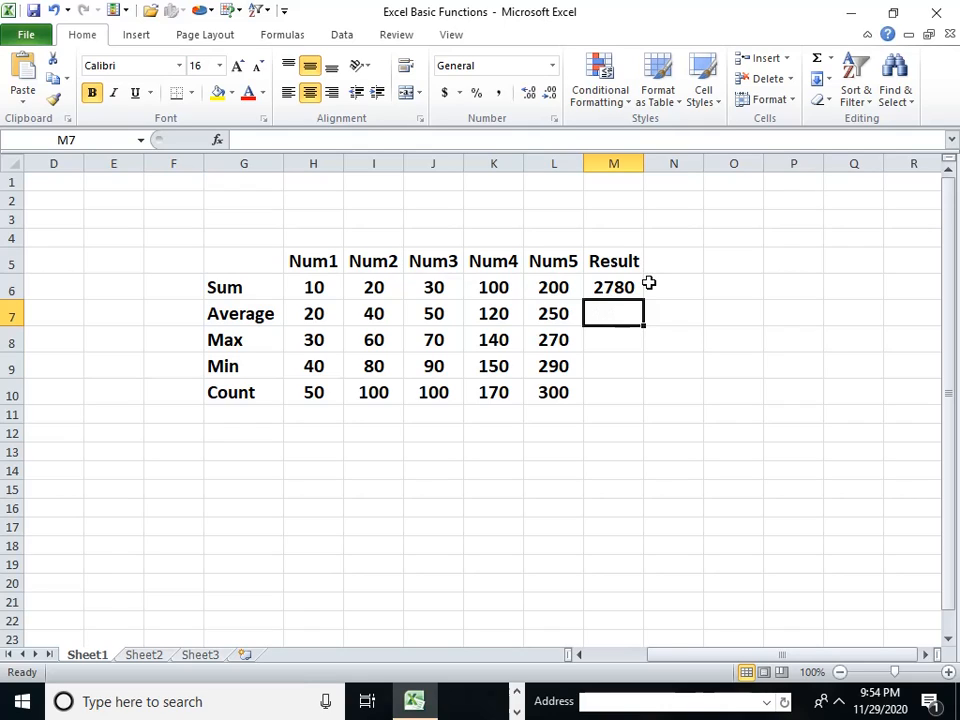
Change the Num3 value in the Average row, cell J7, to 40
click(439, 318)
text(40)
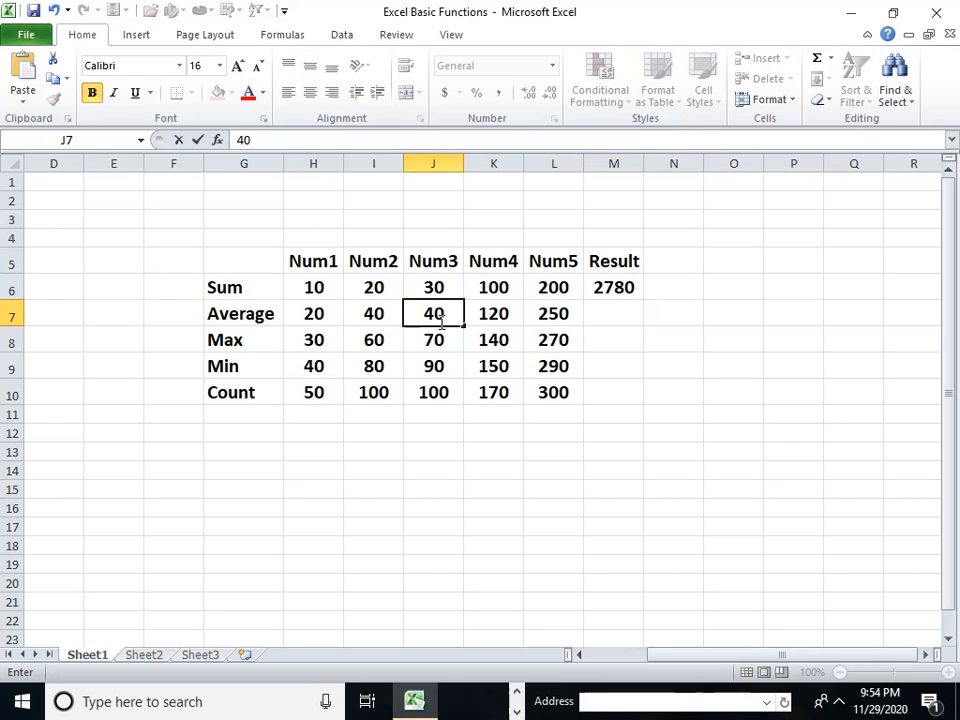
key(Return)
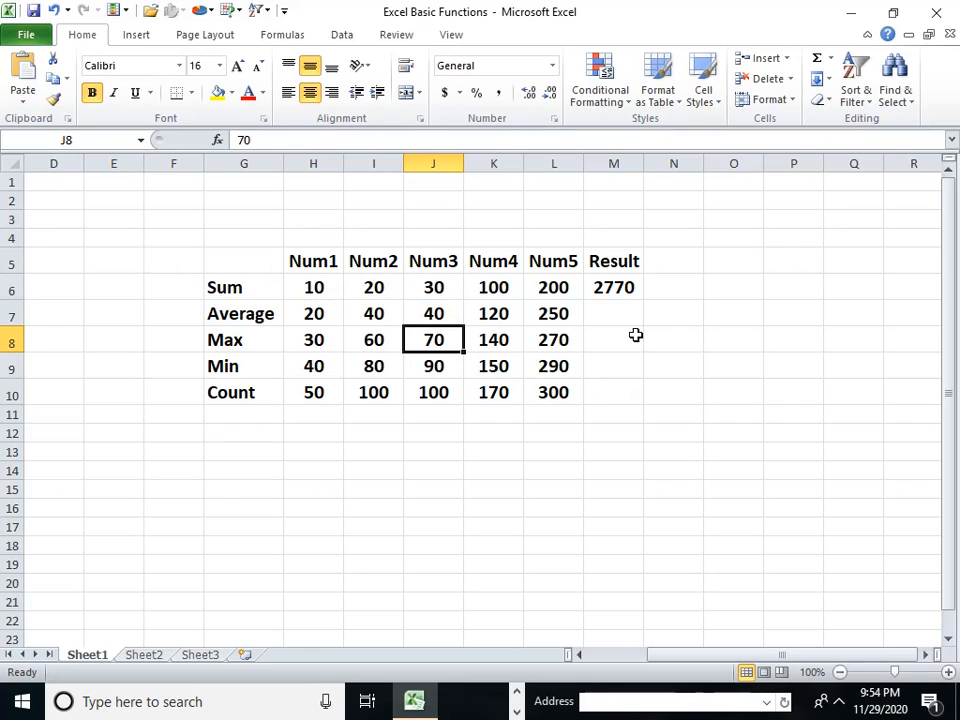
Clear the Result cell M6 and enter a SUM formula covering only the Sum row range H6:K6
click(624, 288)
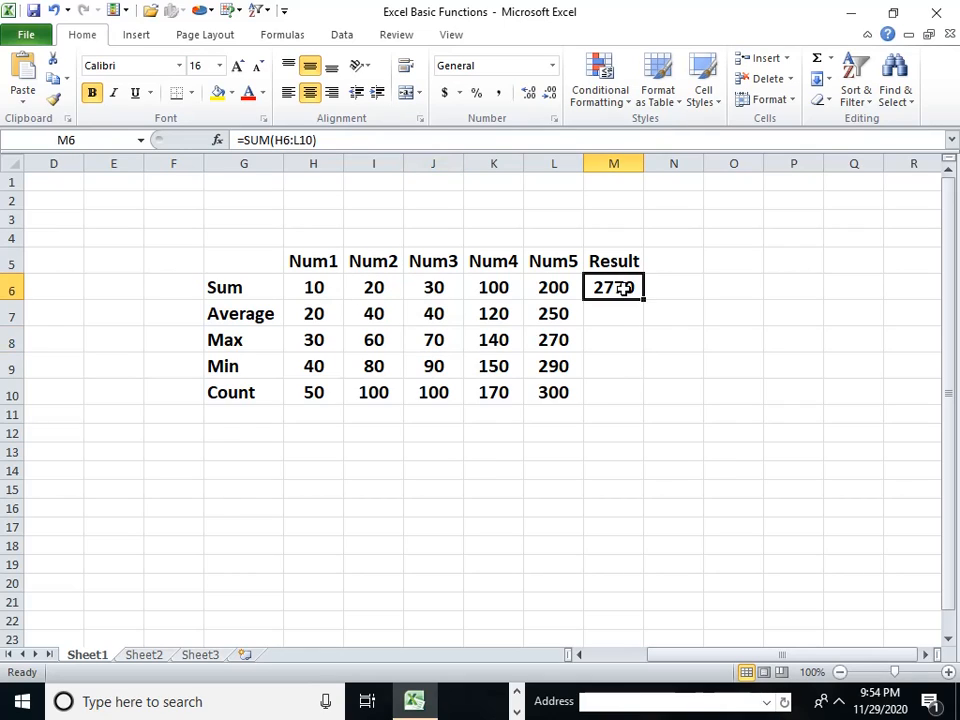
key(Delete)
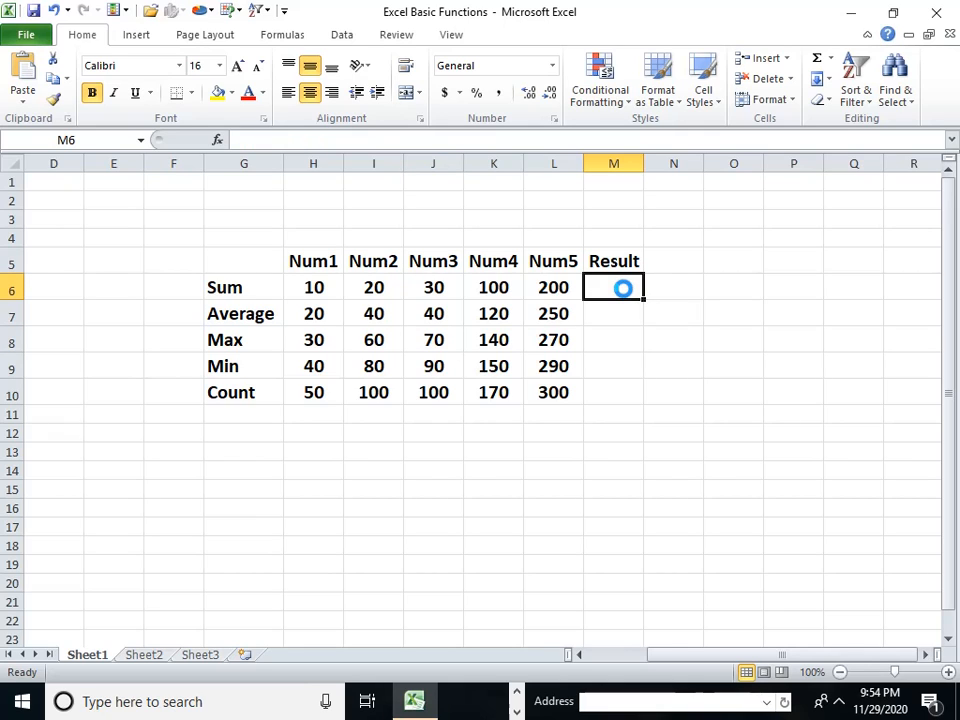
text(=)
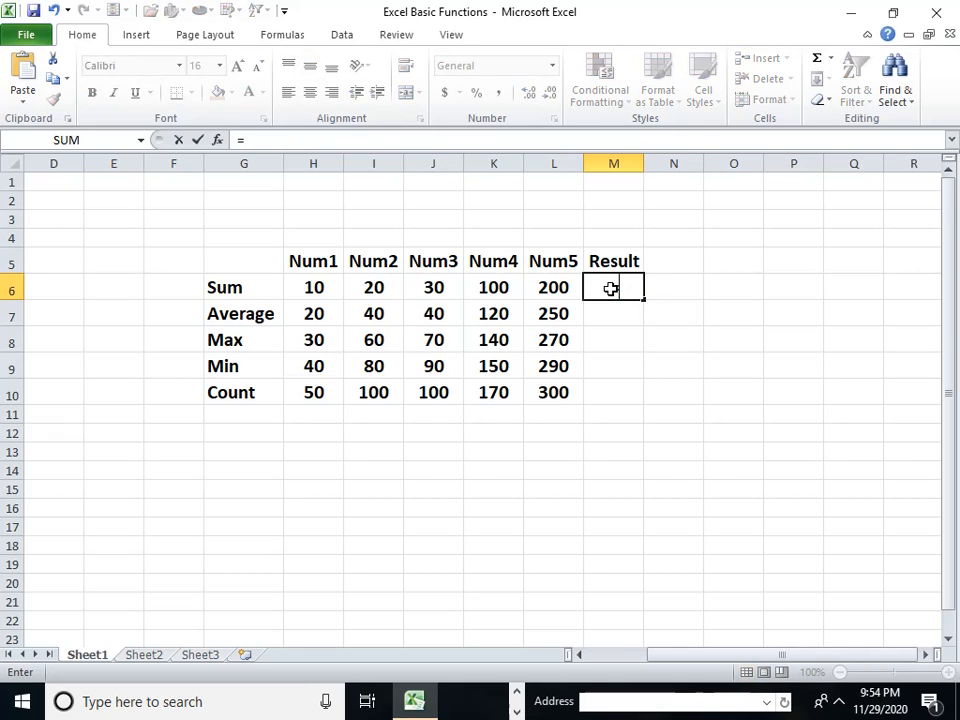
text(sum)
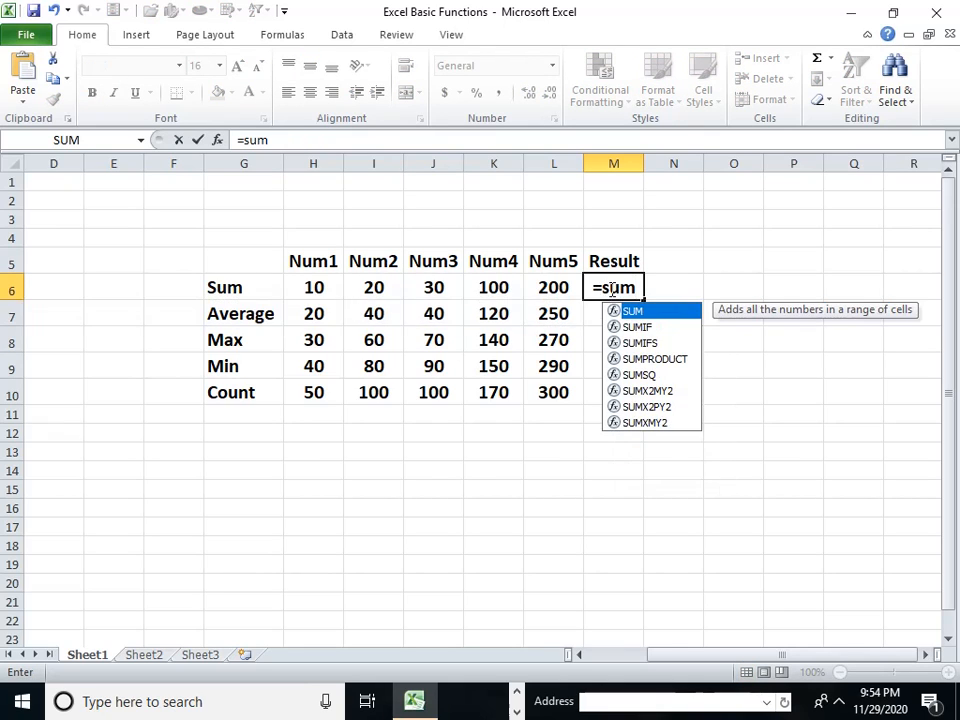
text(()
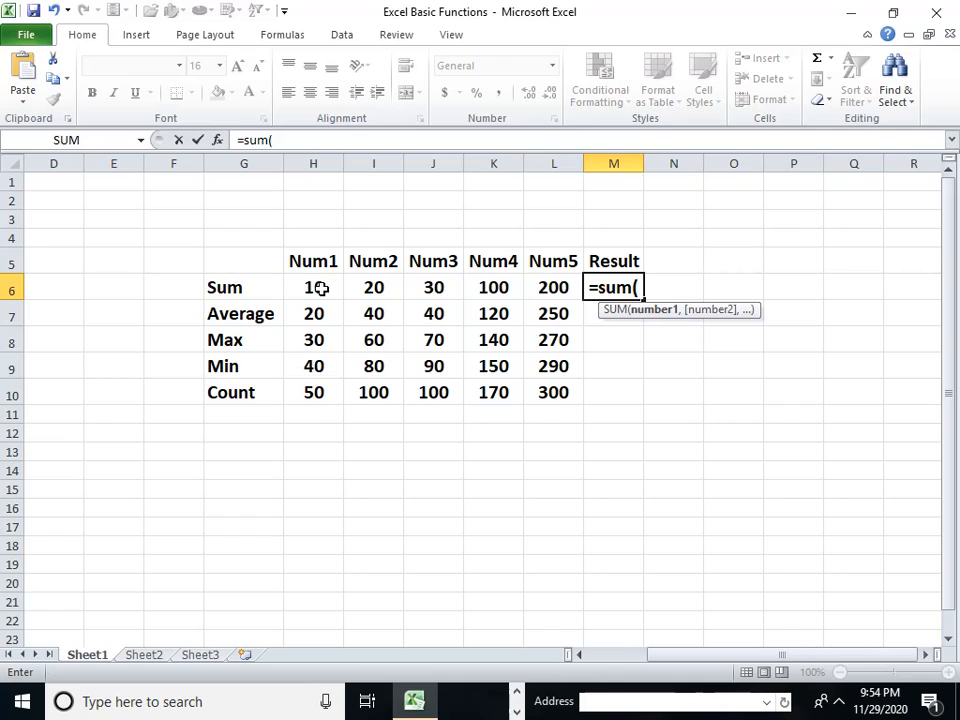
drag(327, 285, 497, 292)
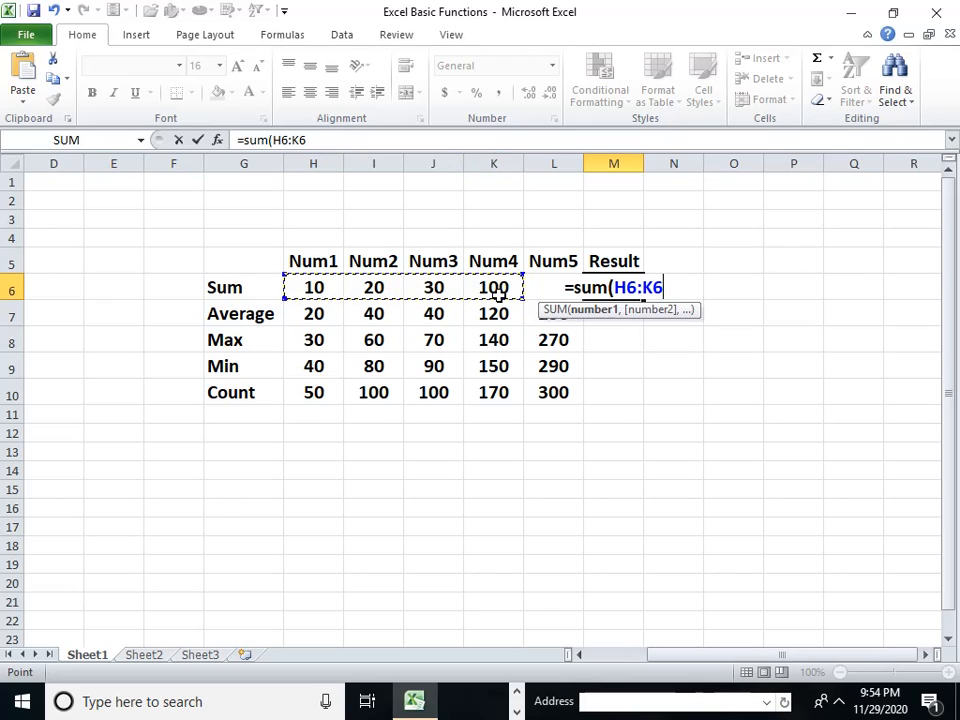
text())
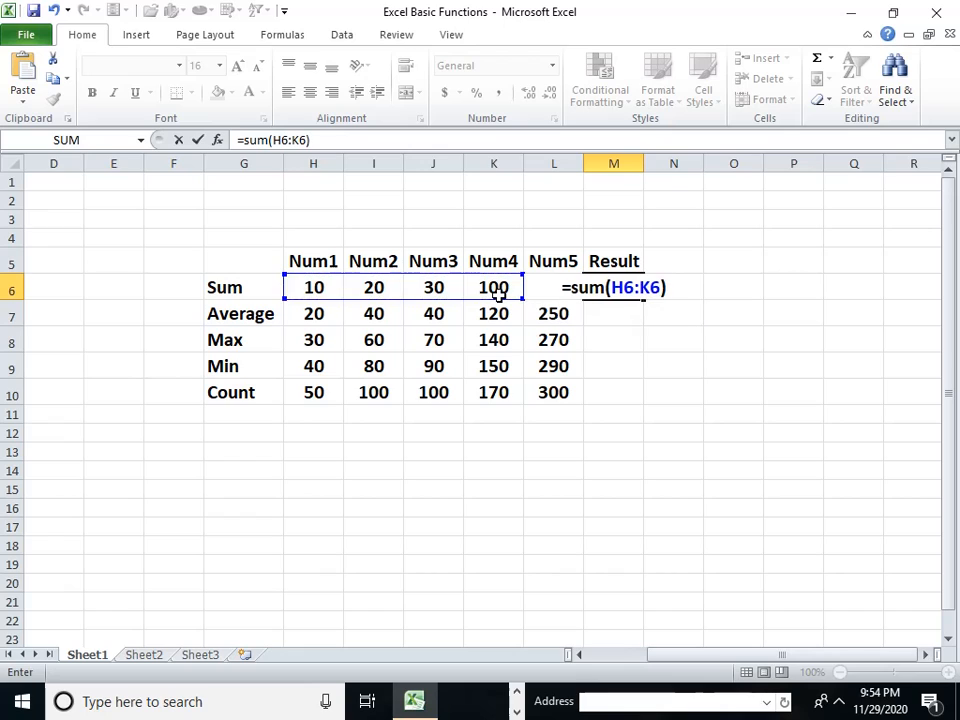
key(Return)
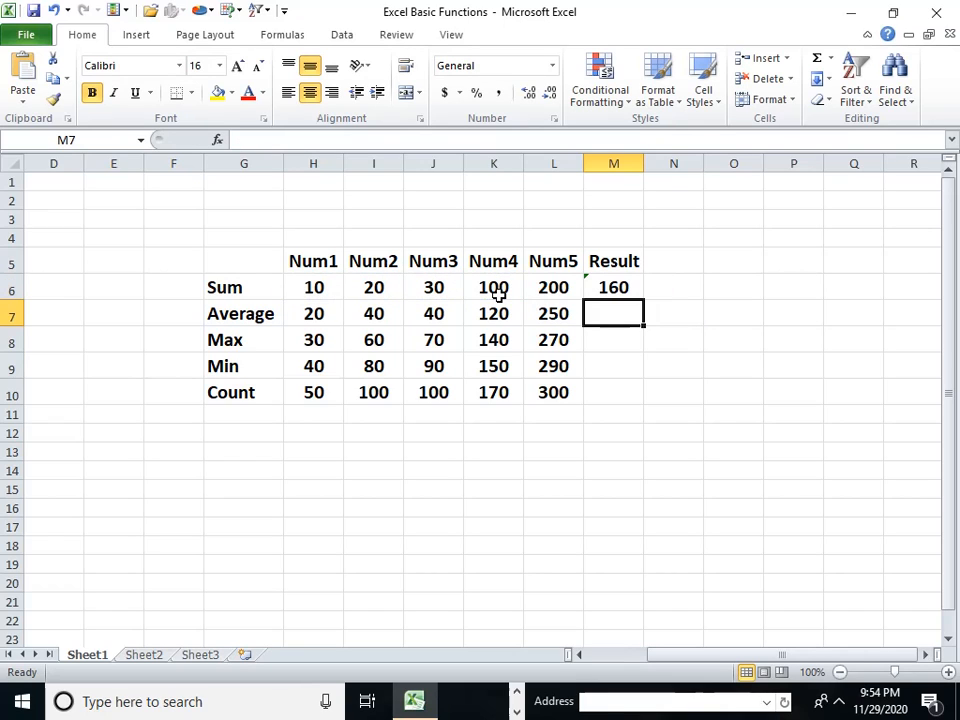
Replace the formula in M6 with a SUM of the separate cells K7 and J10 plus the range H6:H10
click(630, 285)
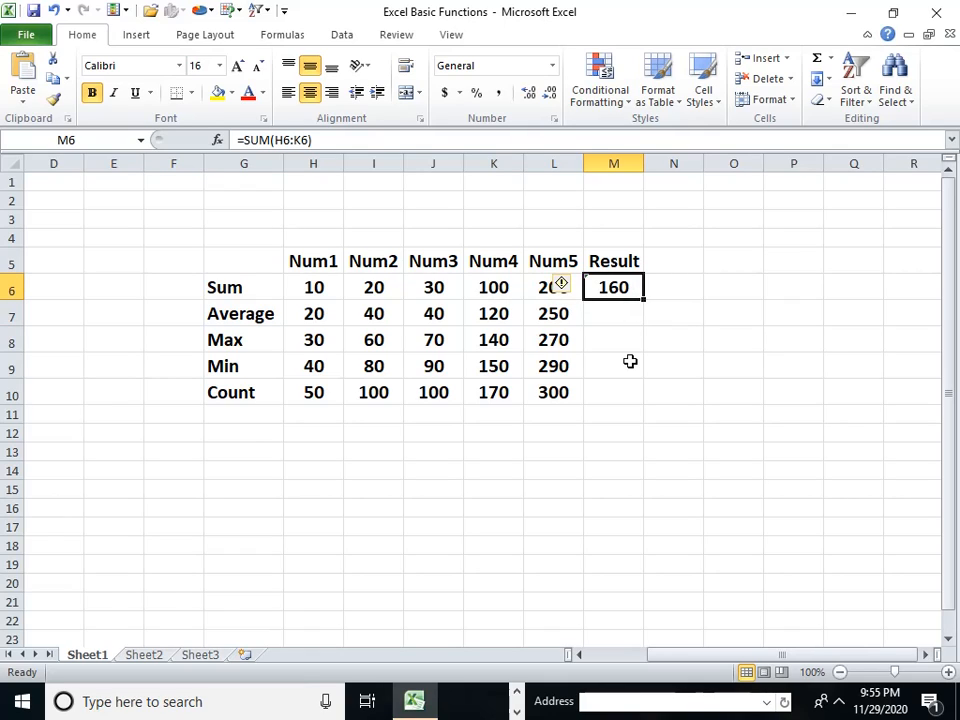
key(Delete)
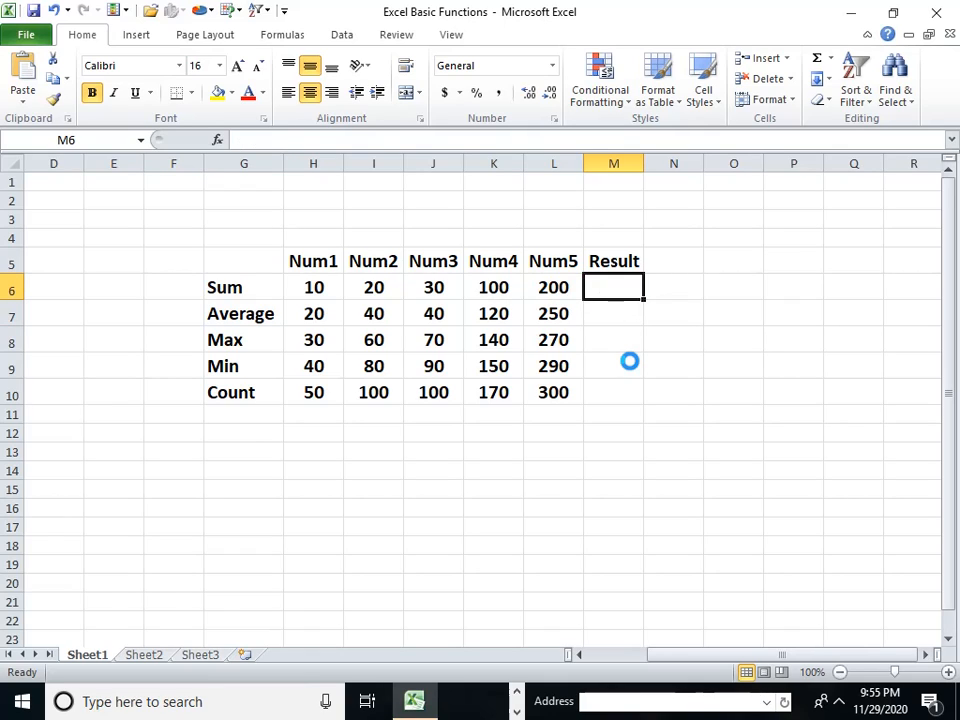
text(=sum()
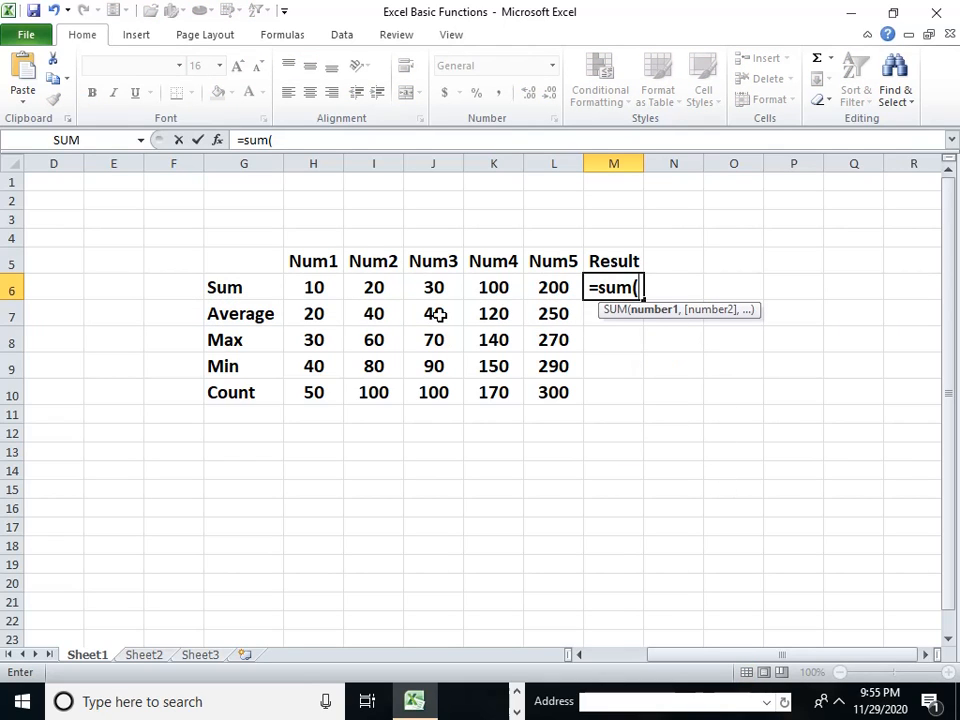
click(497, 315)
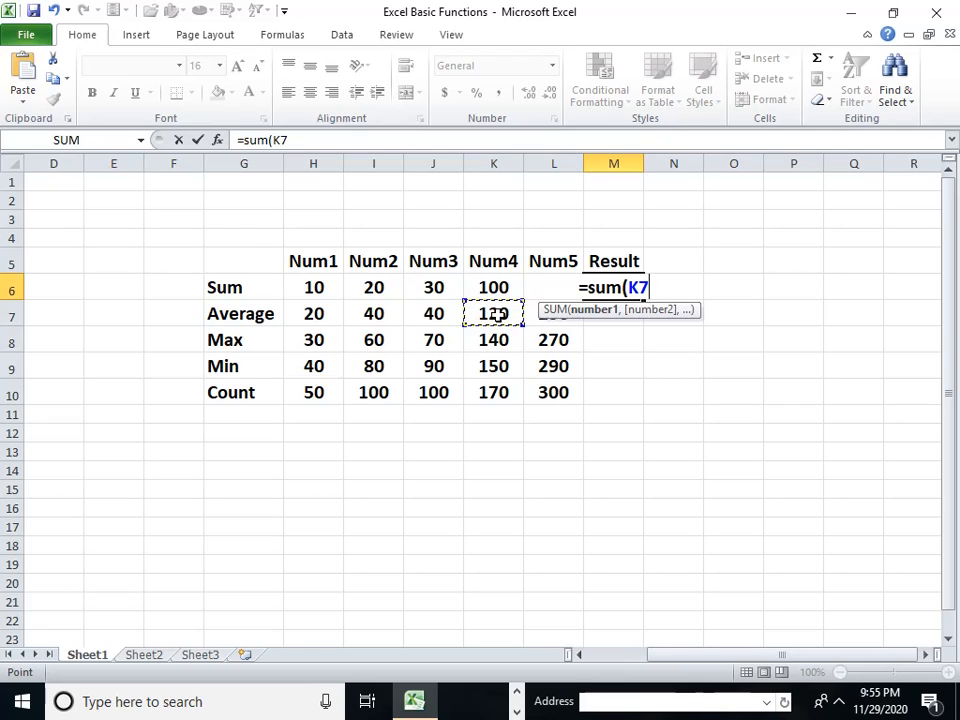
text(,)
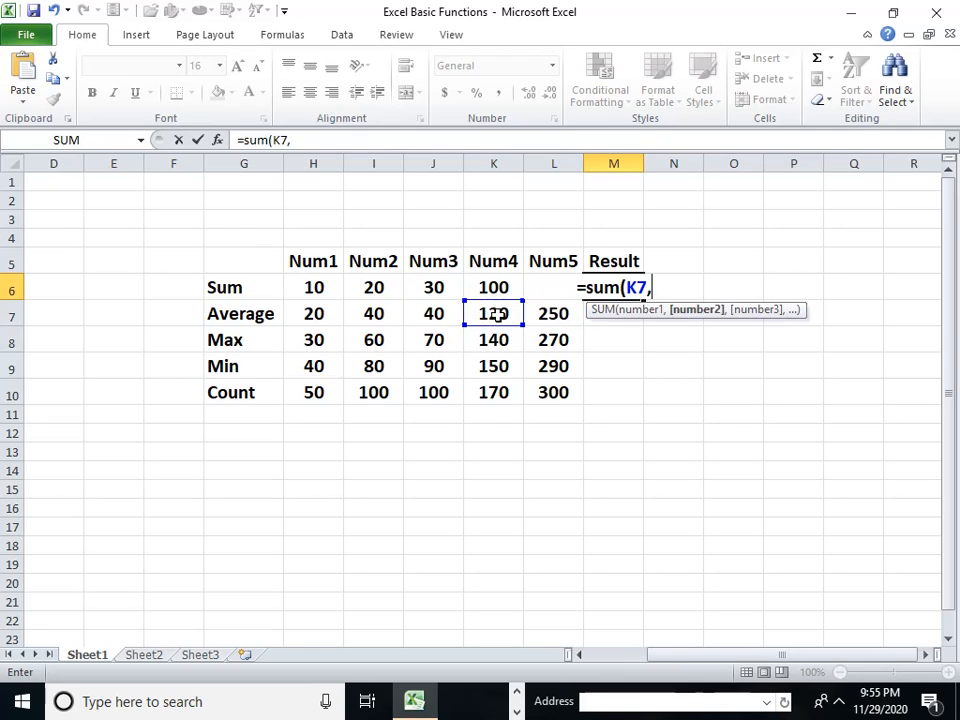
click(433, 393)
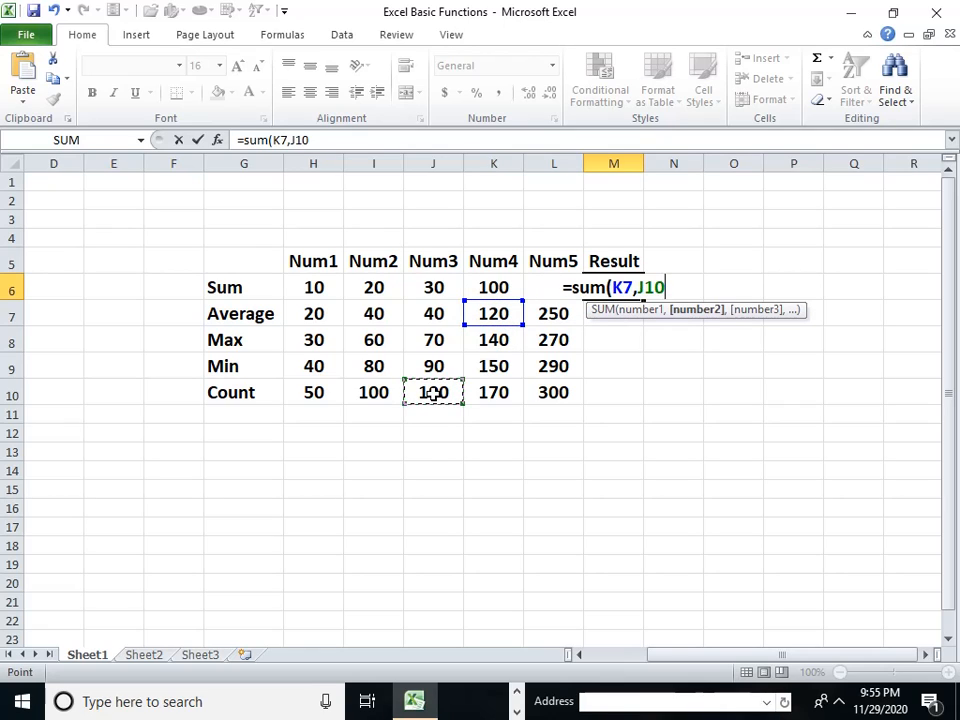
text(,)
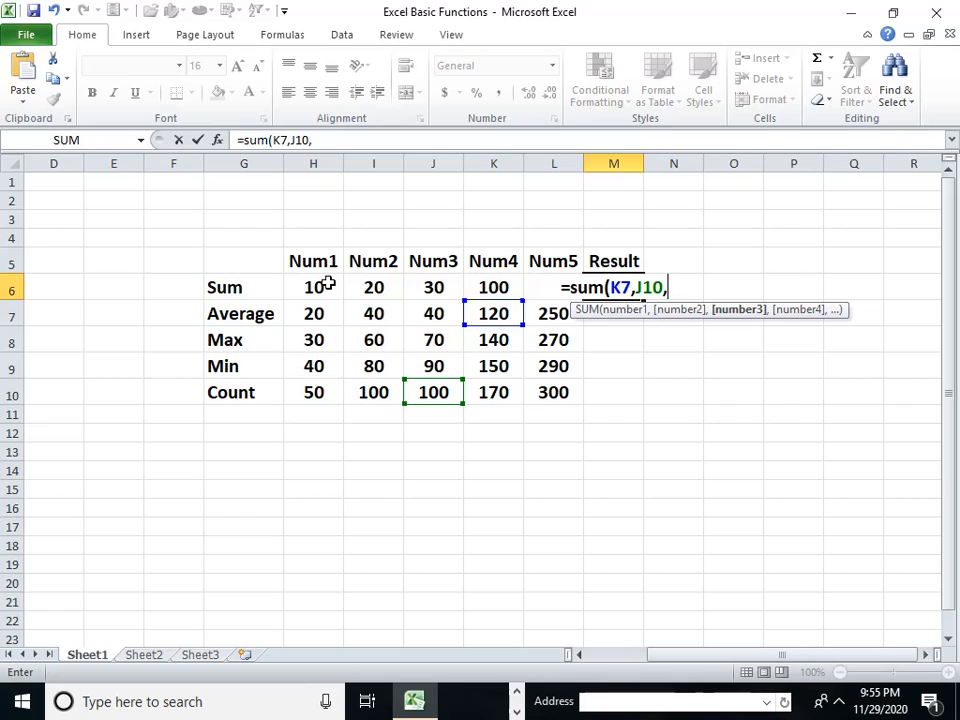
drag(327, 286, 314, 380)
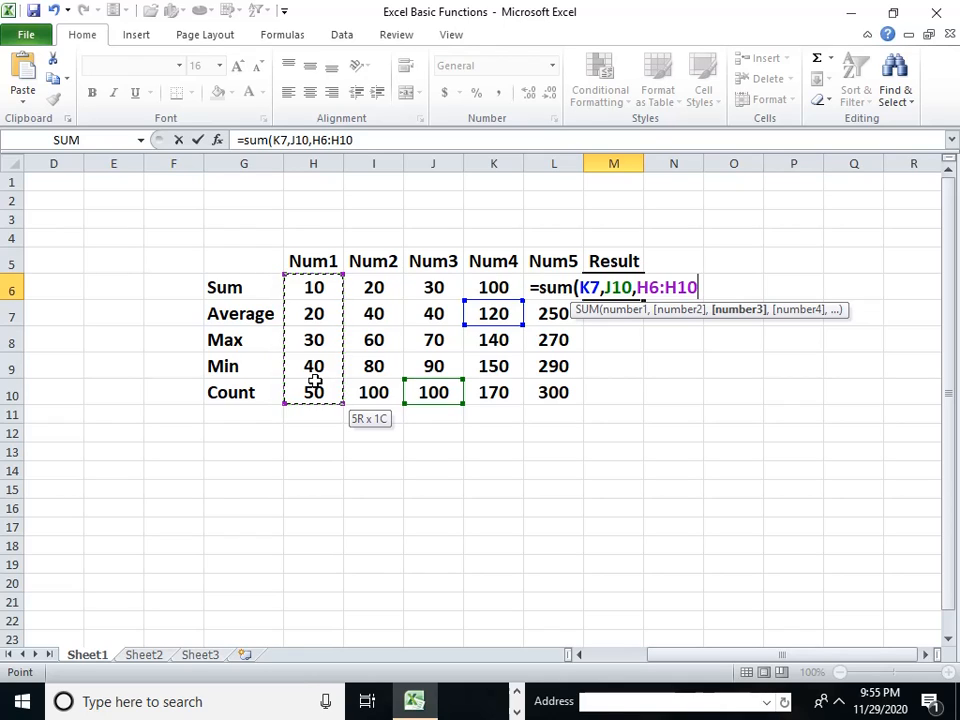
drag(313, 380, 300, 400)
text())
key(Return)
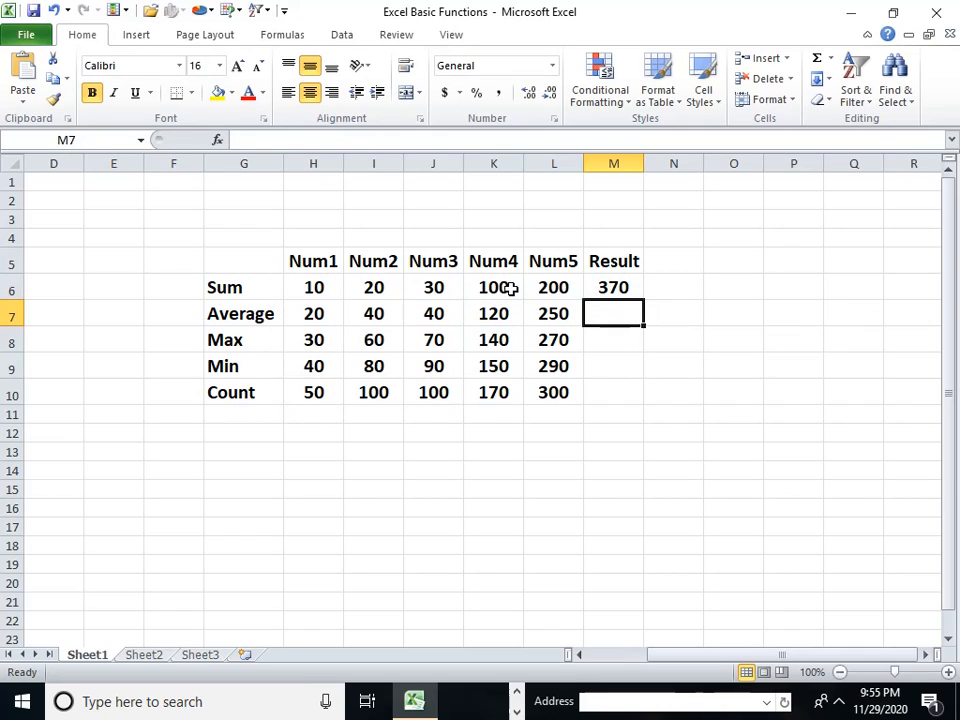
Replace the formula in M6 with =SUM(H6:L17), extending the summed range into the empty rows below the table
click(602, 287)
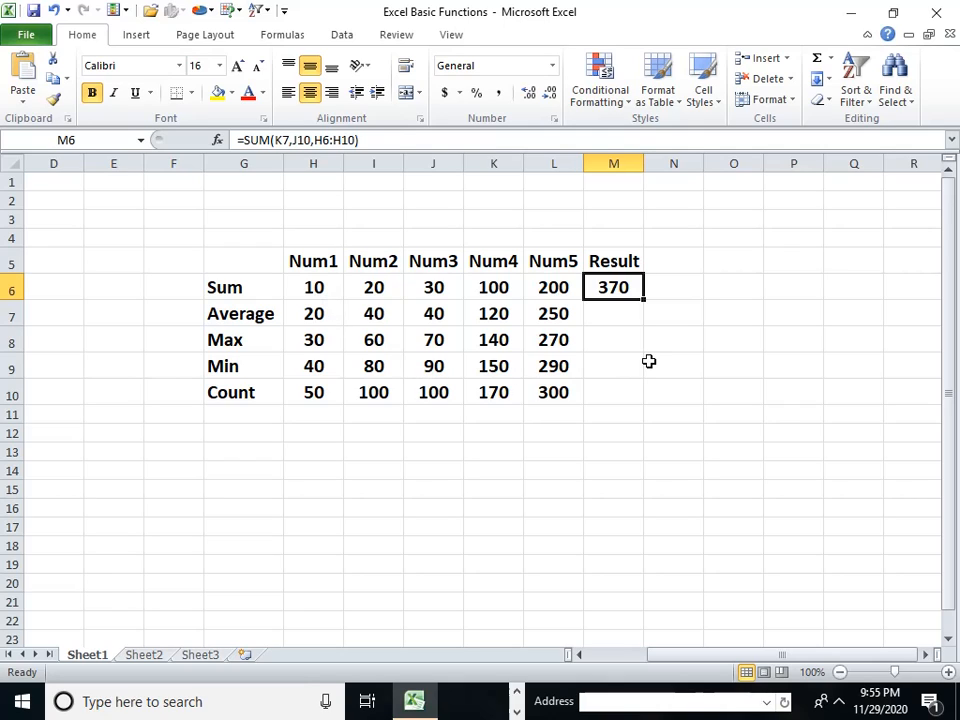
key(Delete)
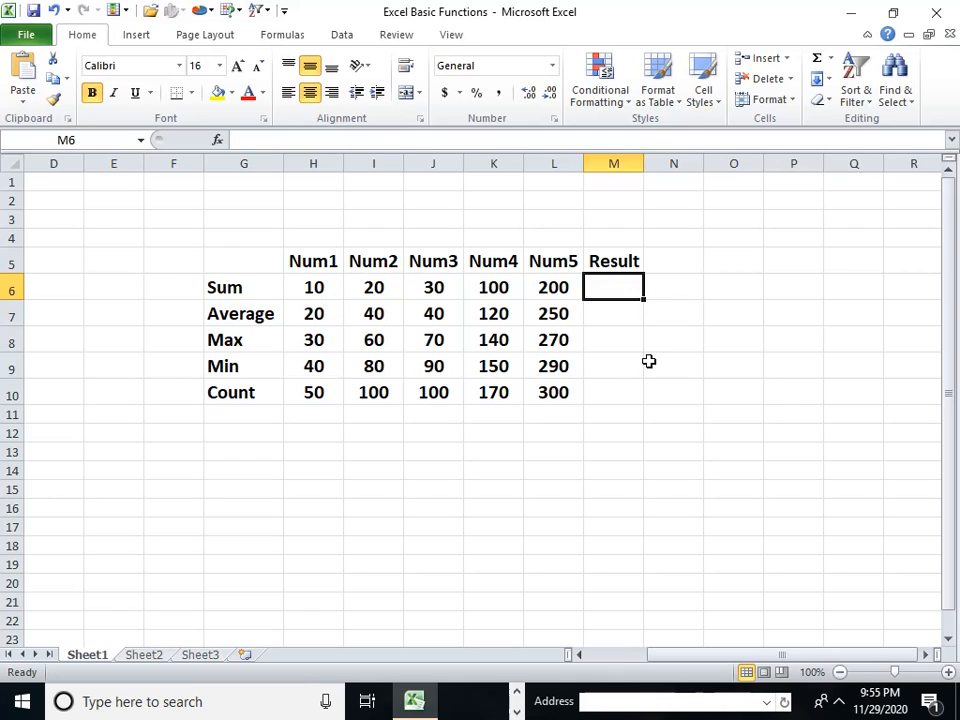
text(sum)
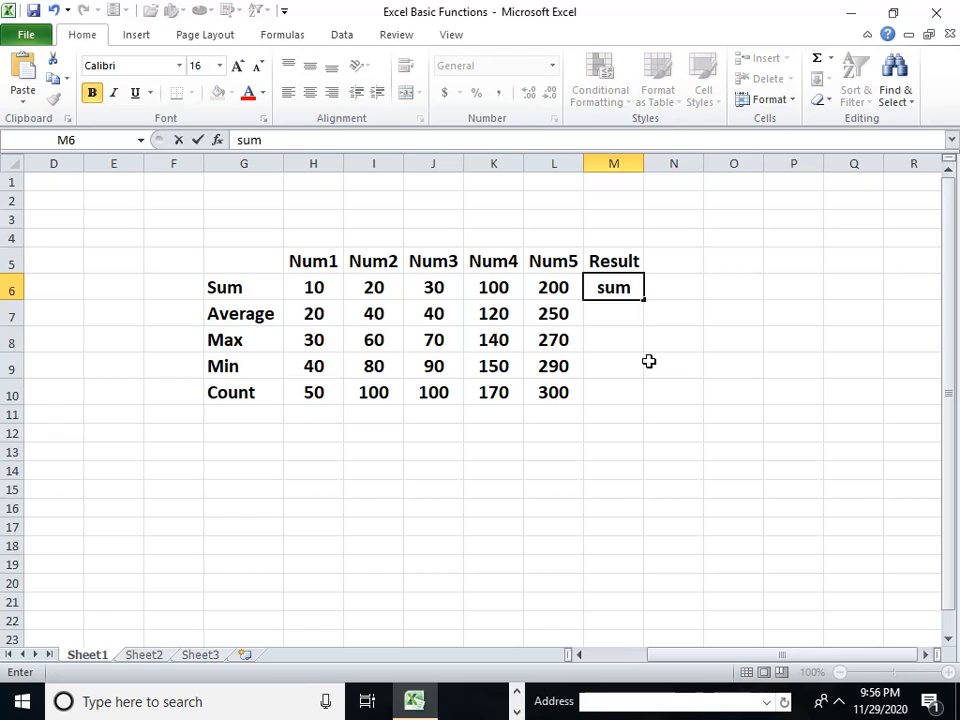
key(BackSpace)
key(BackSpace)
key(BackSpace)
text(=sum)
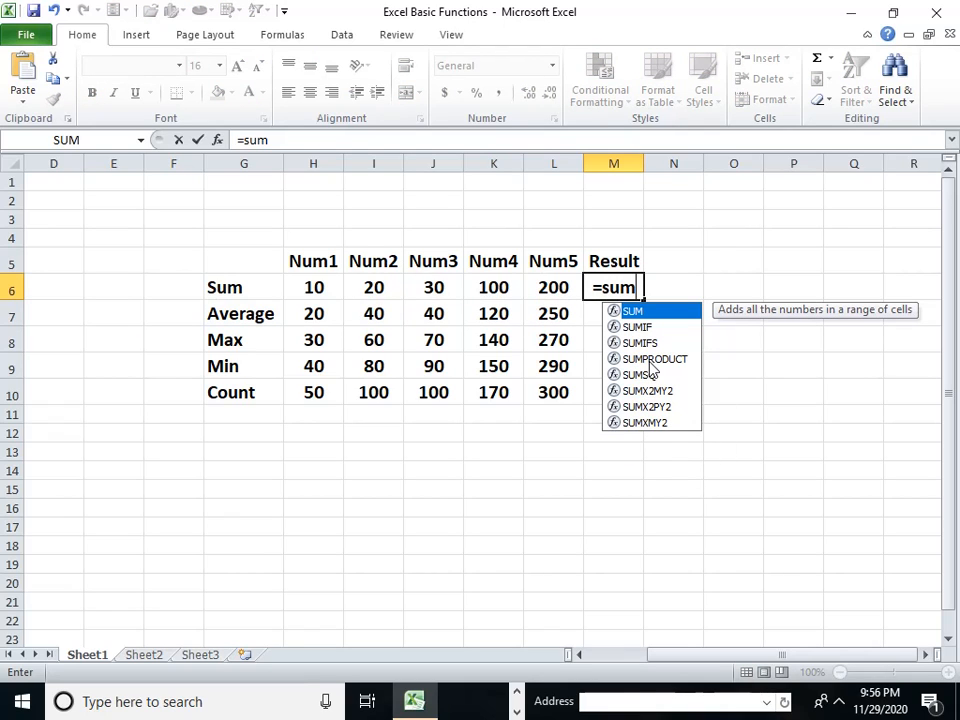
text(()
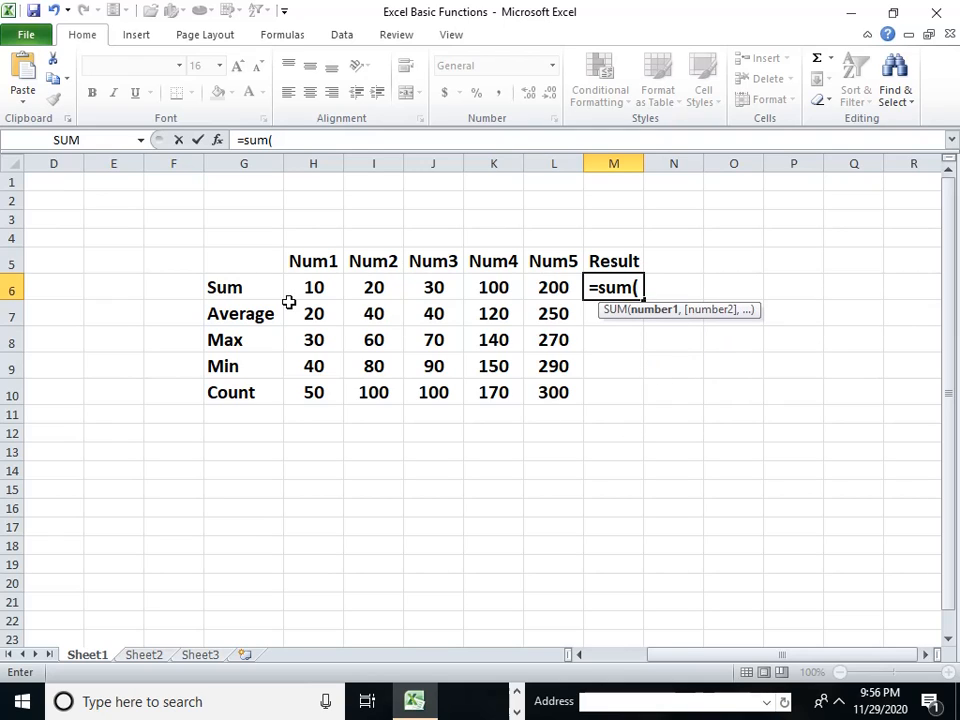
drag(311, 290, 550, 525)
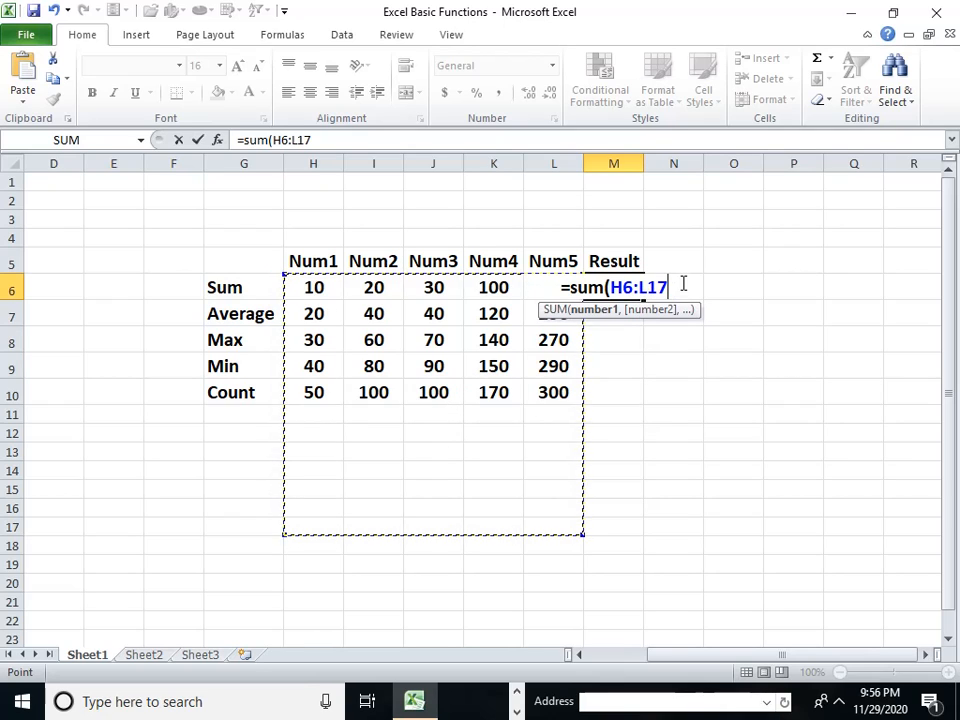
text())
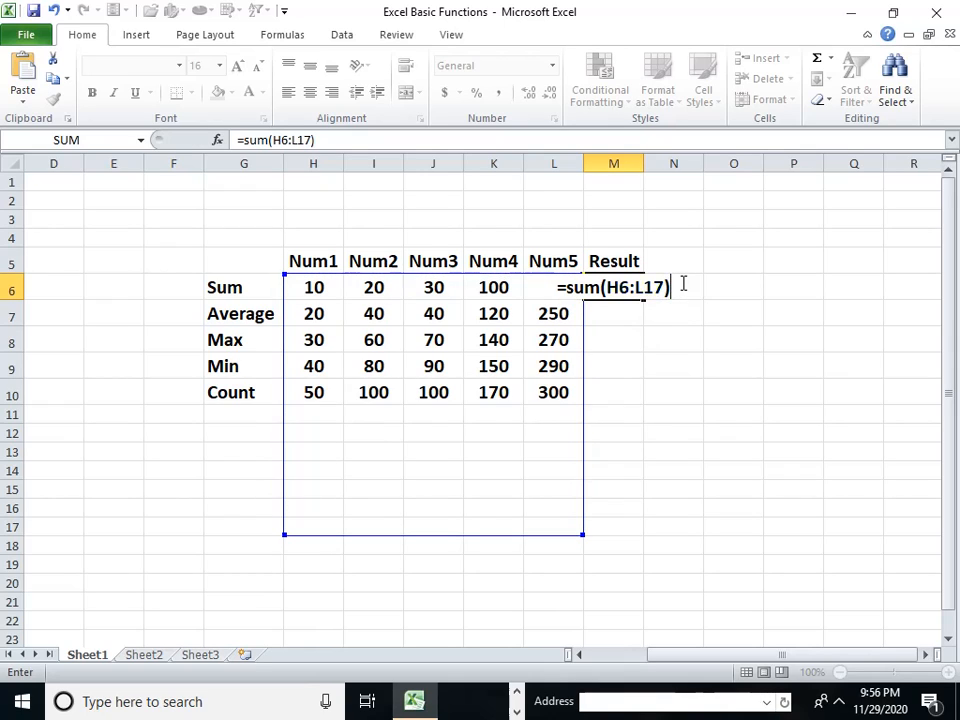
key(Return)
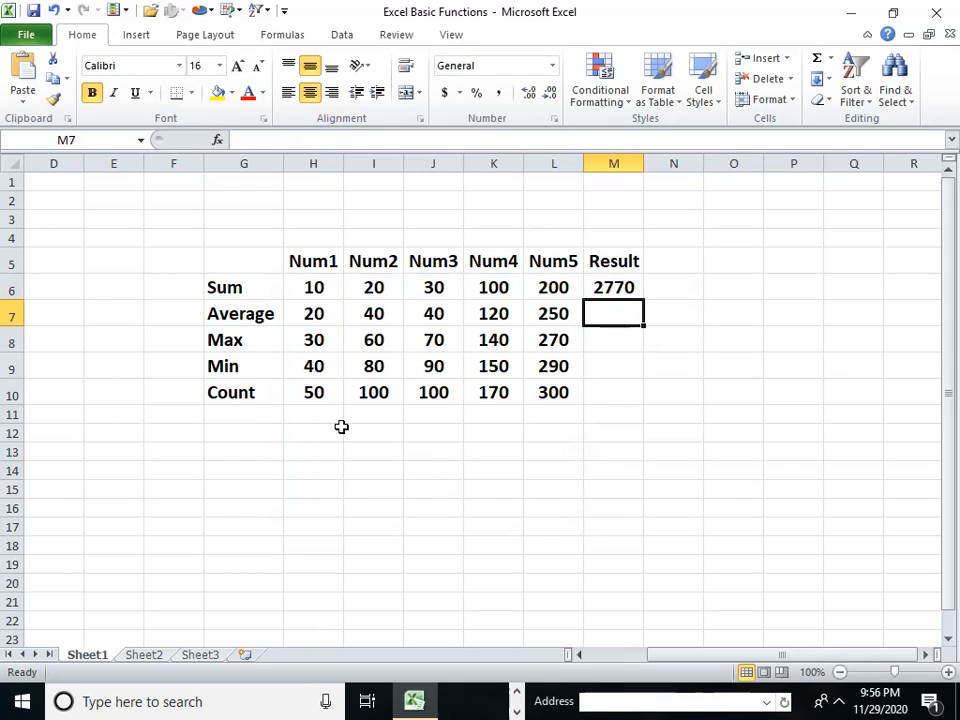
Enter 200 in cell I12 and 500 in cell K12, within the extended SUM range below the table
click(379, 436)
text(200)
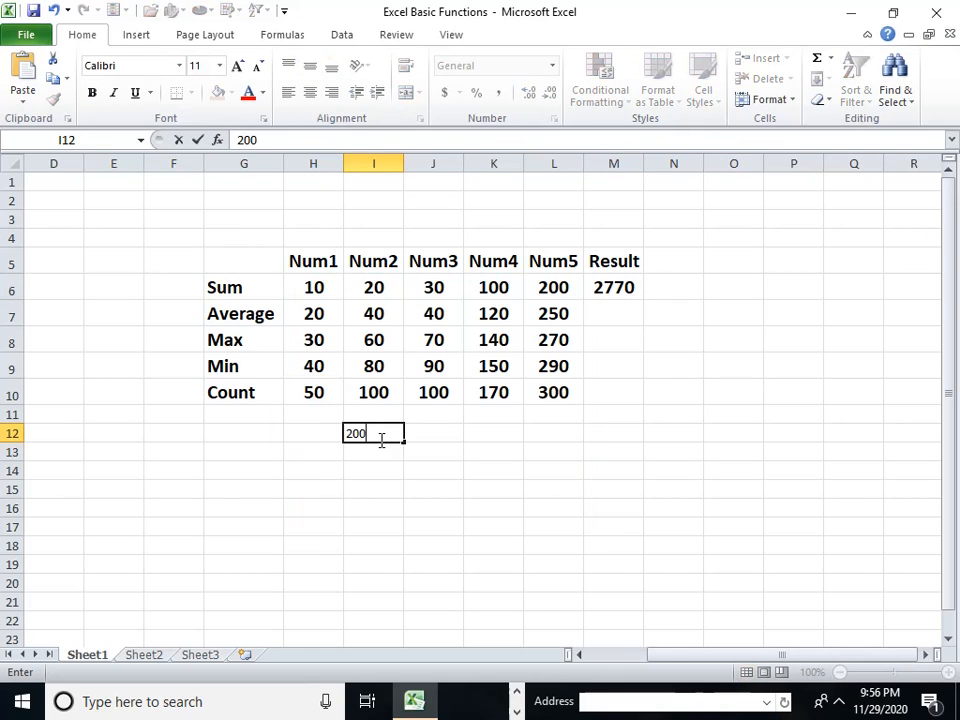
key(Return)
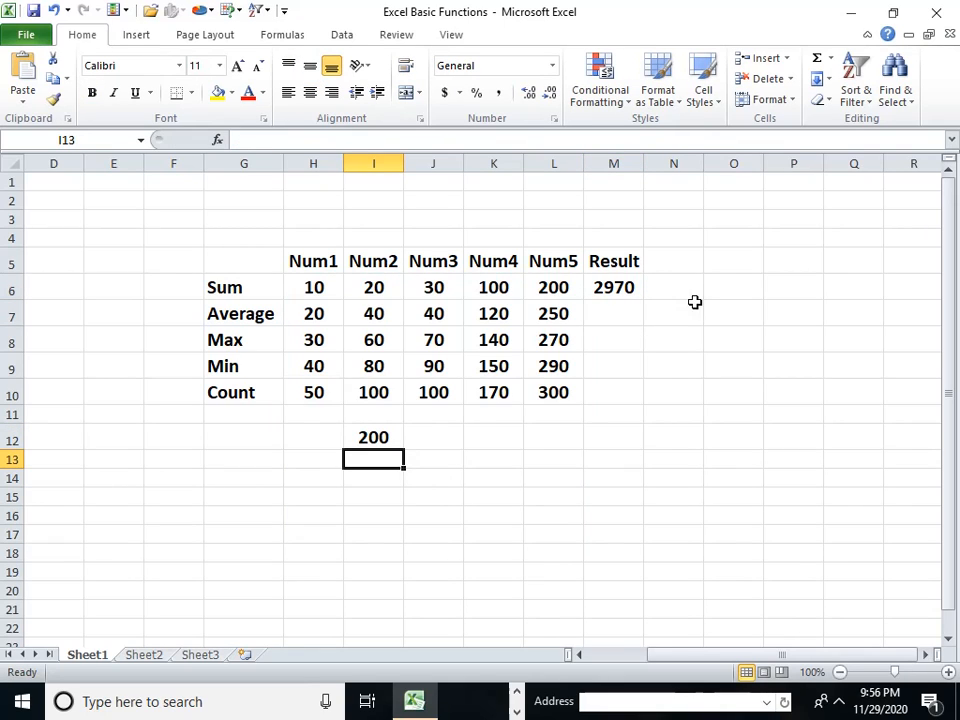
click(498, 446)
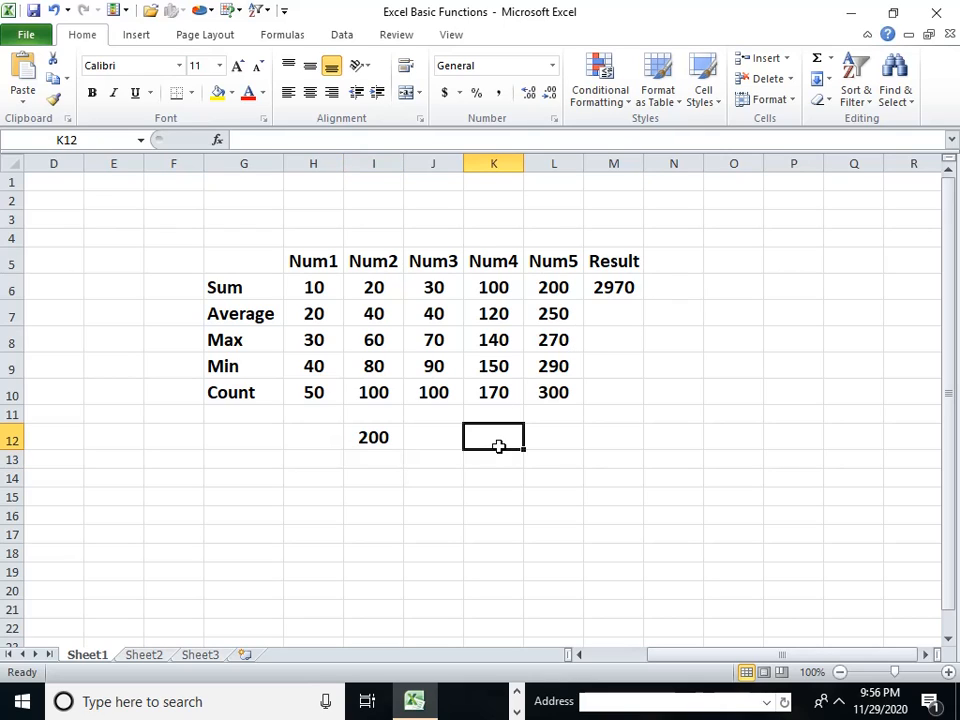
text(500)
key(Return)
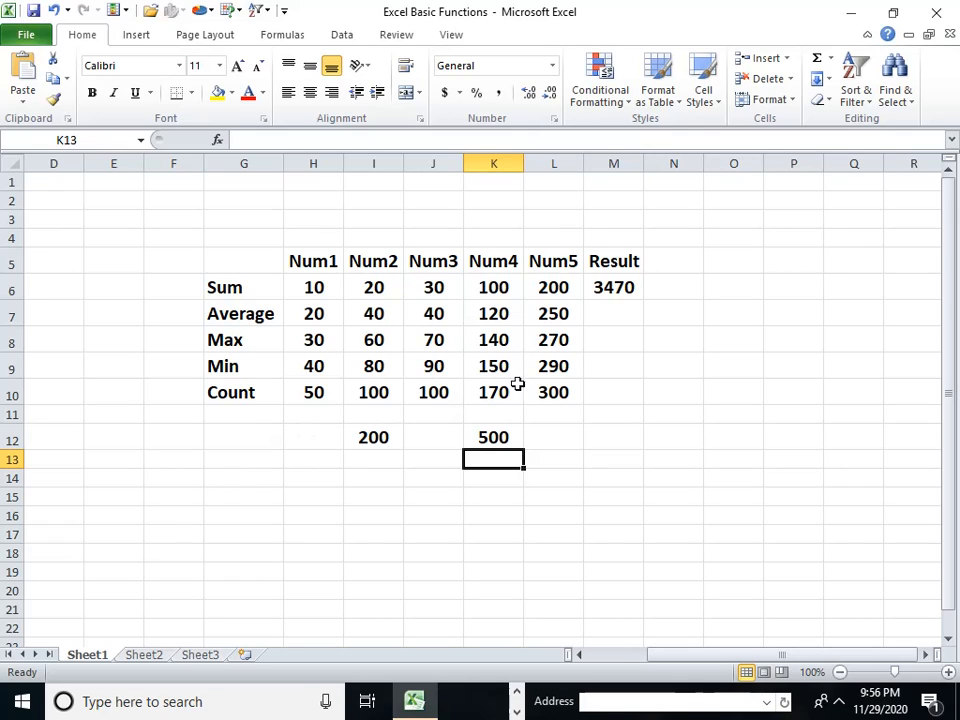
Clear the two test values from cells I12 and K12 below the table
click(376, 440)
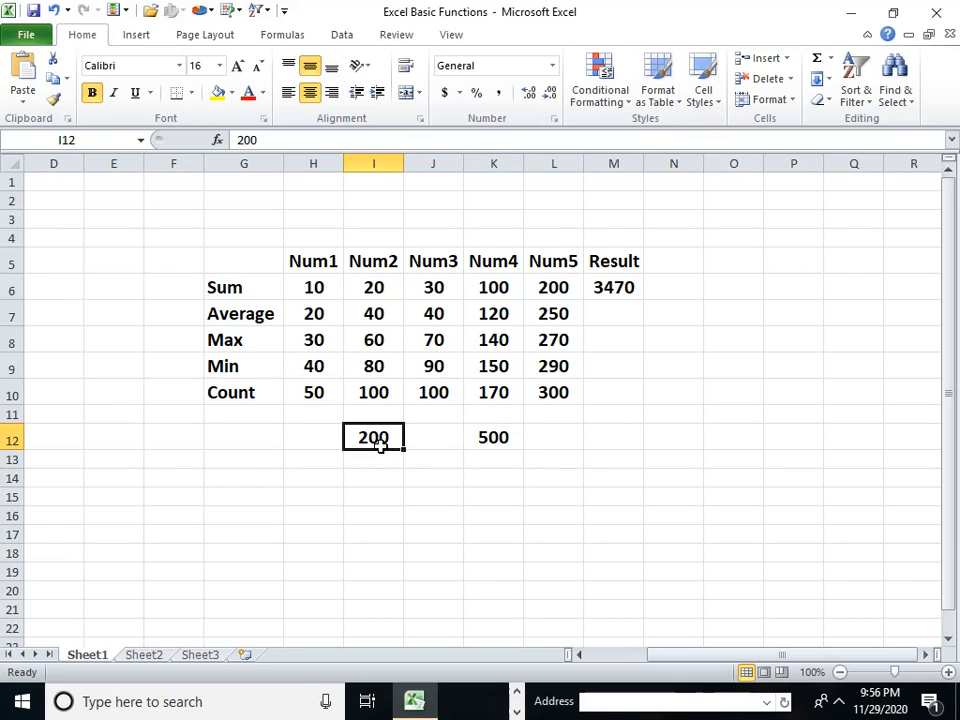
key(Delete)
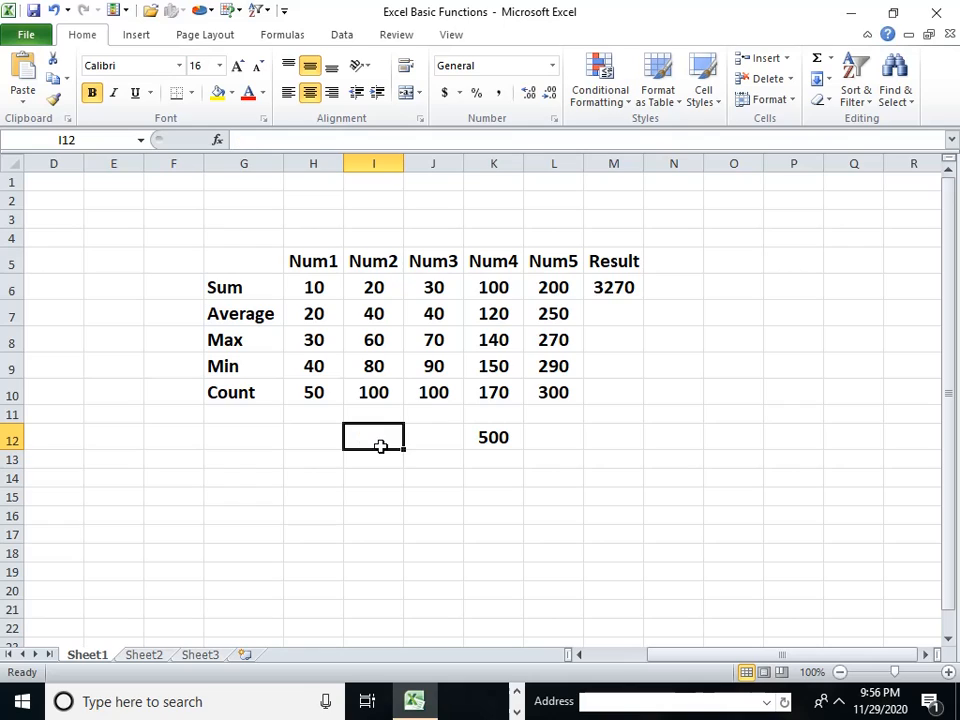
click(492, 440)
key(Delete)
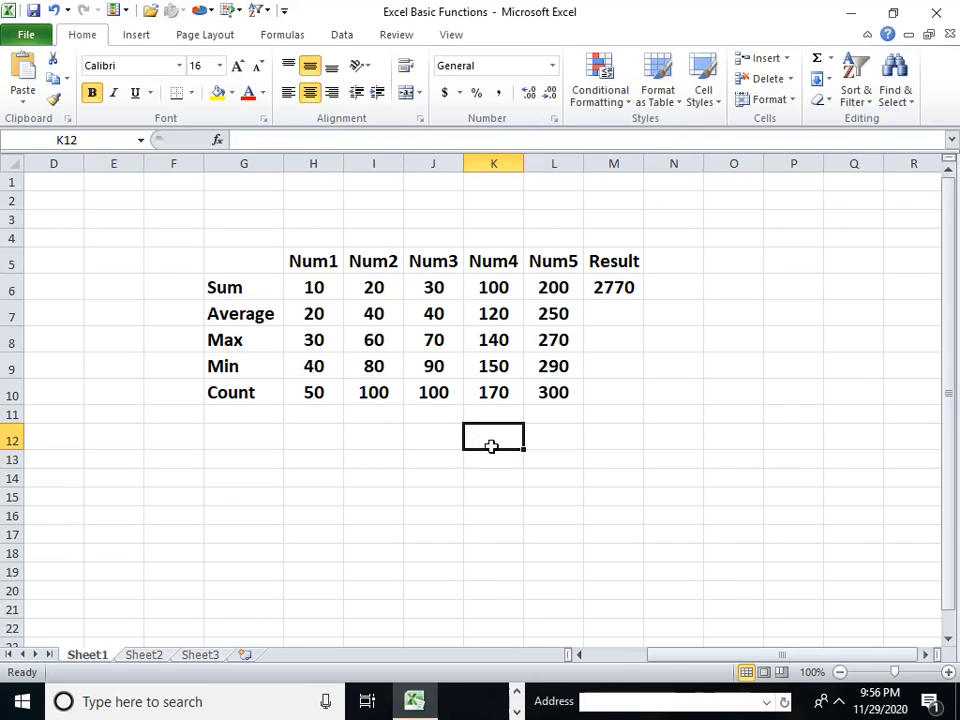
Enter =AVERAGE(H6:L10) in the Average row's Result cell M7 to average the whole number table
click(622, 315)
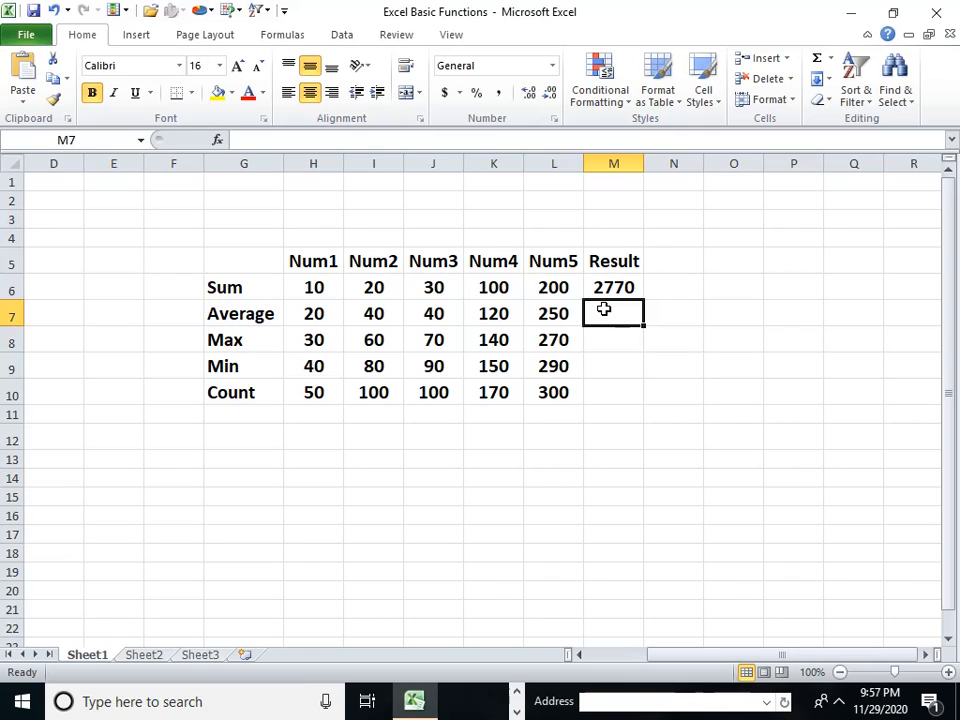
text(=)
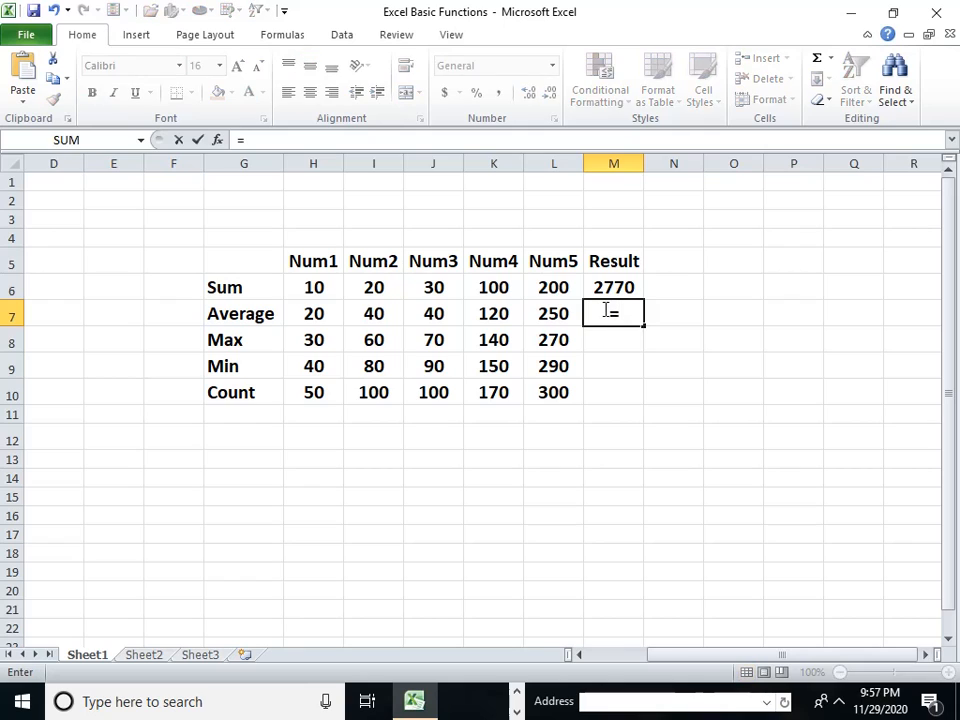
text(aver)
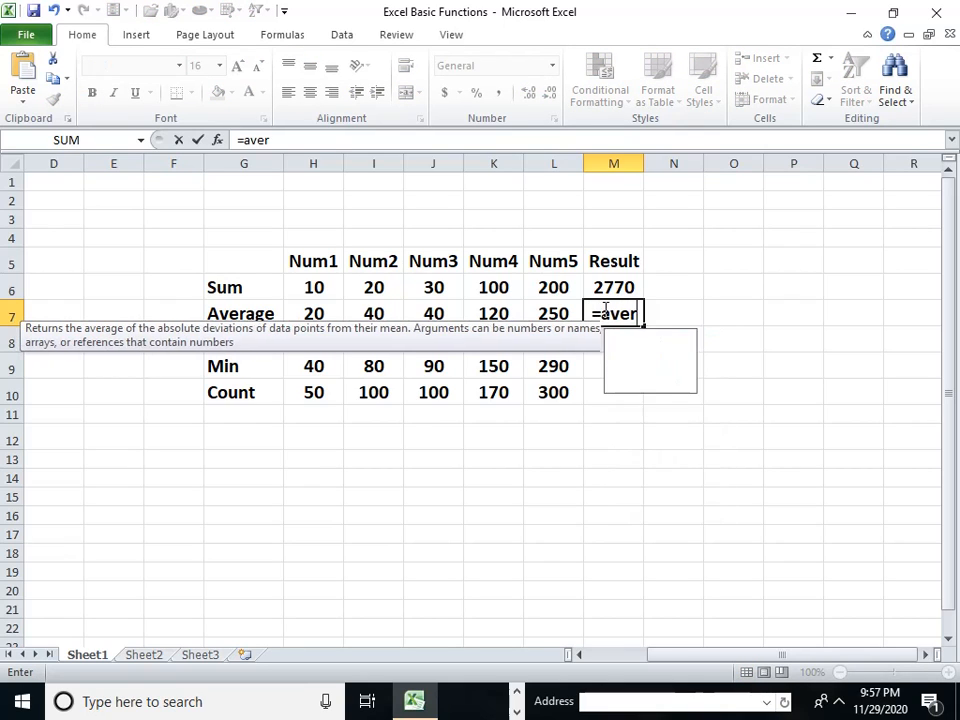
text(age()
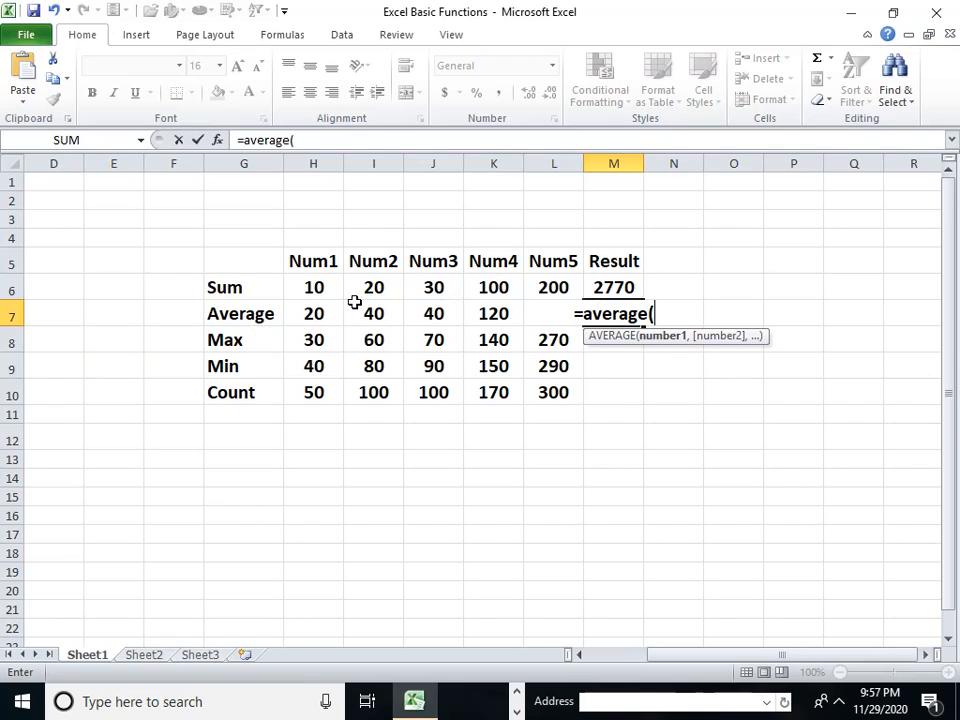
drag(301, 288, 577, 400)
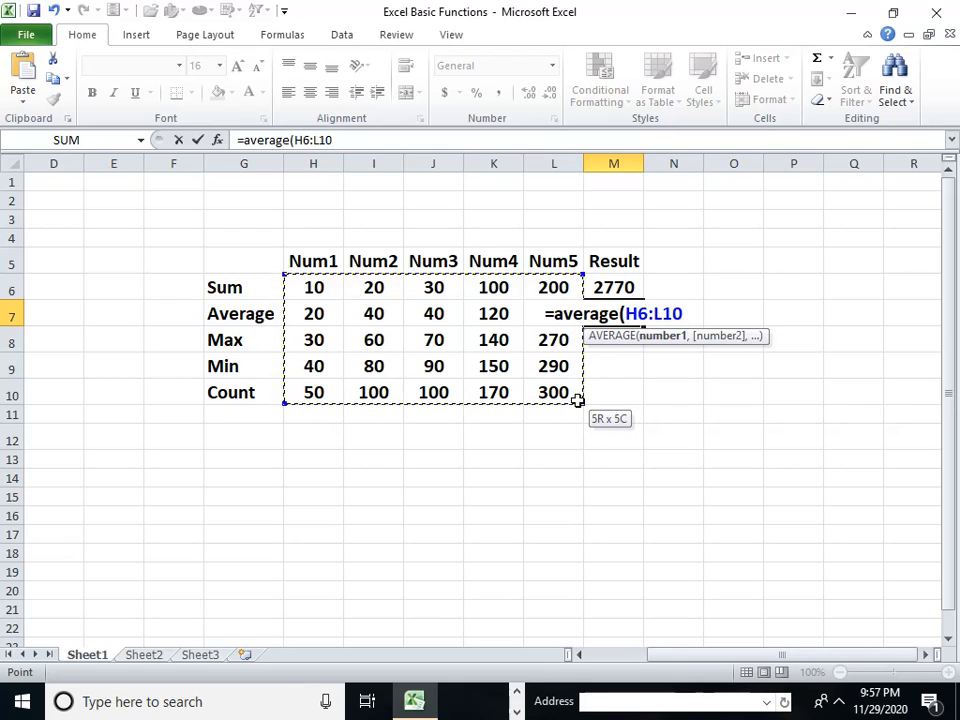
text())
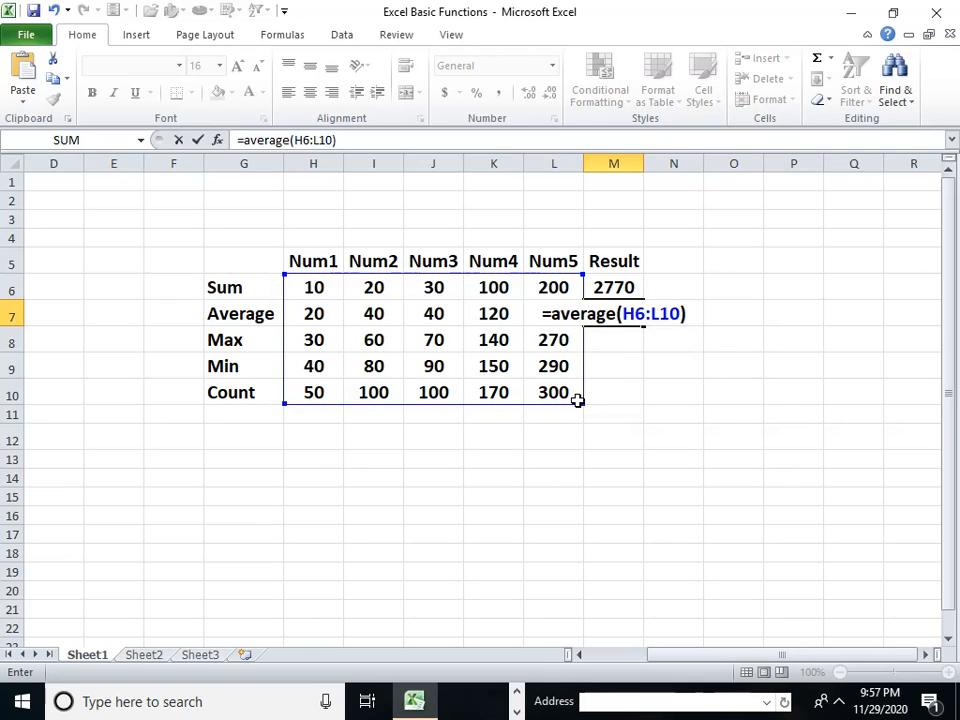
key(Return)
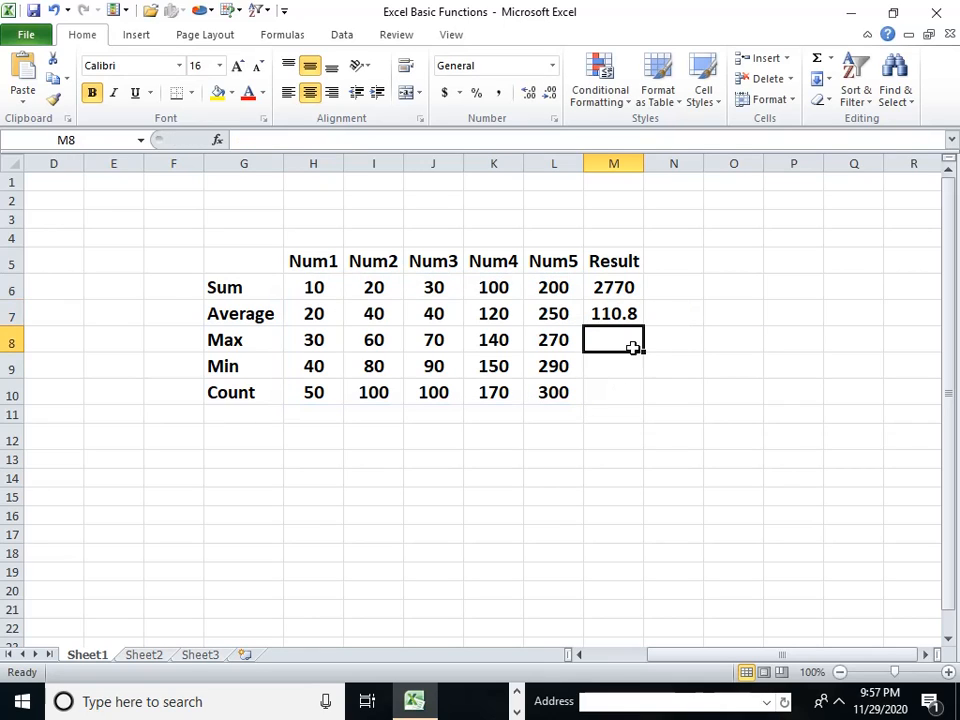
Replace the formula in M7 with =AVERAGE(I6:I10), averaging only the Num2 column
click(622, 318)
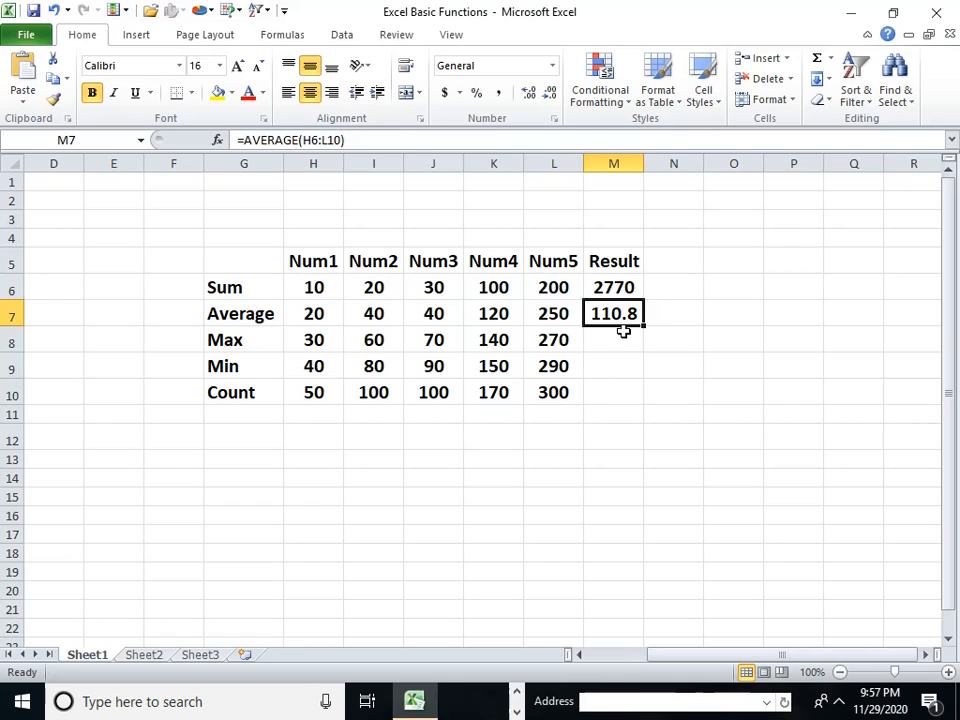
text(=)
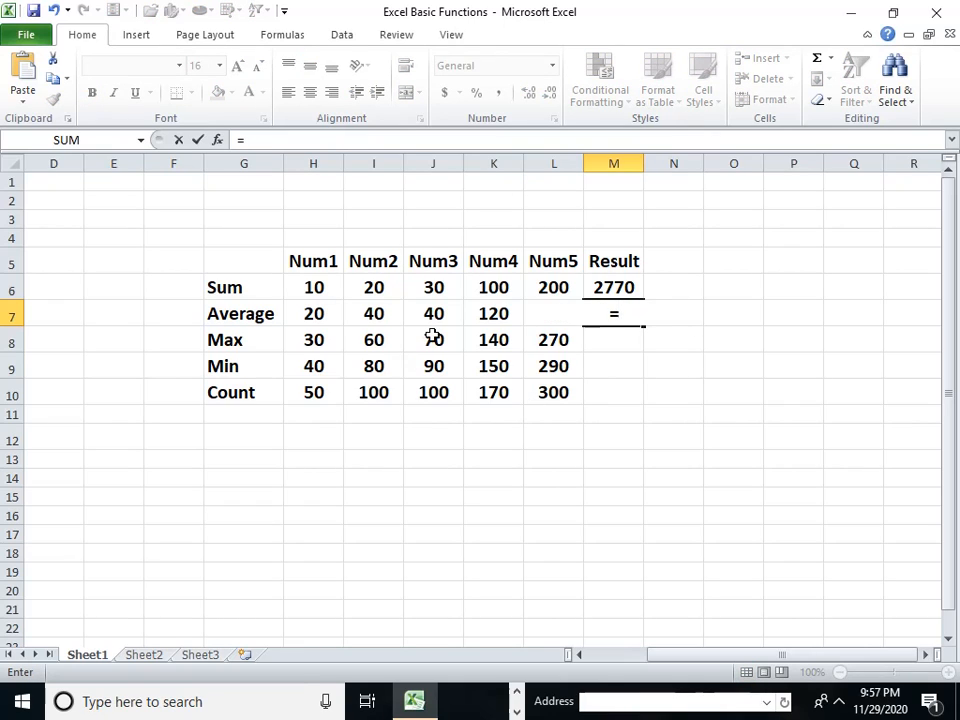
text(a)
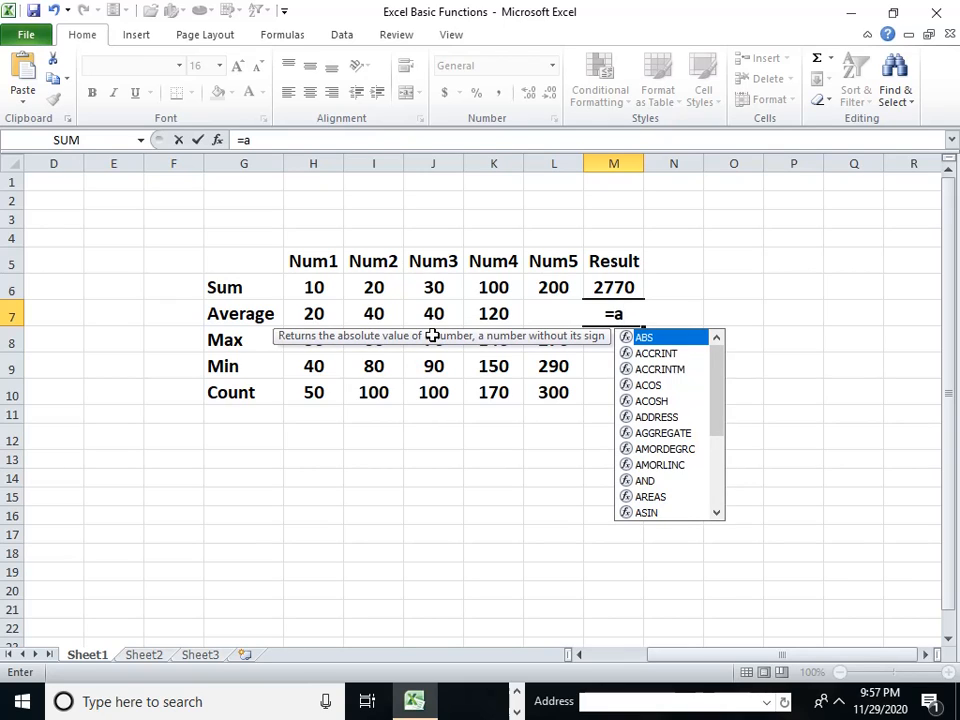
text(verage)
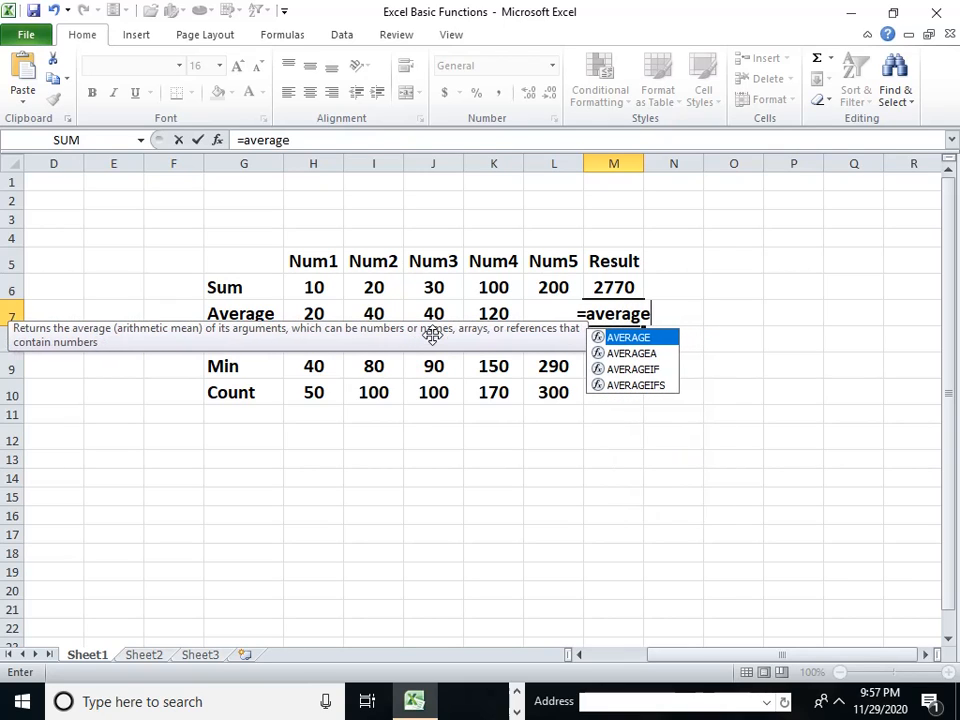
text(()
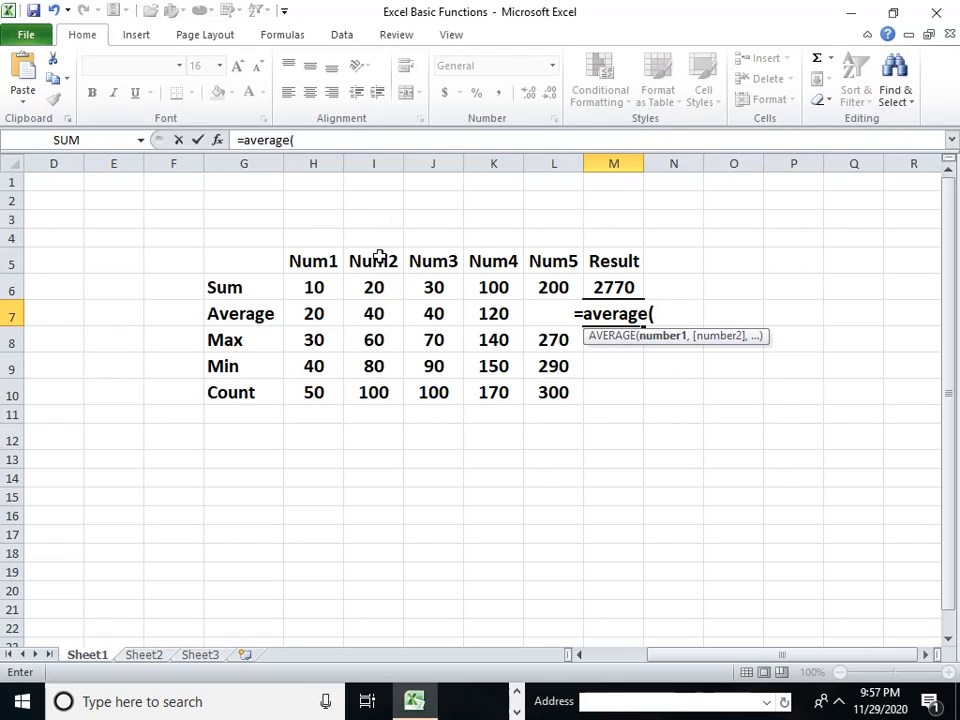
click(374, 287)
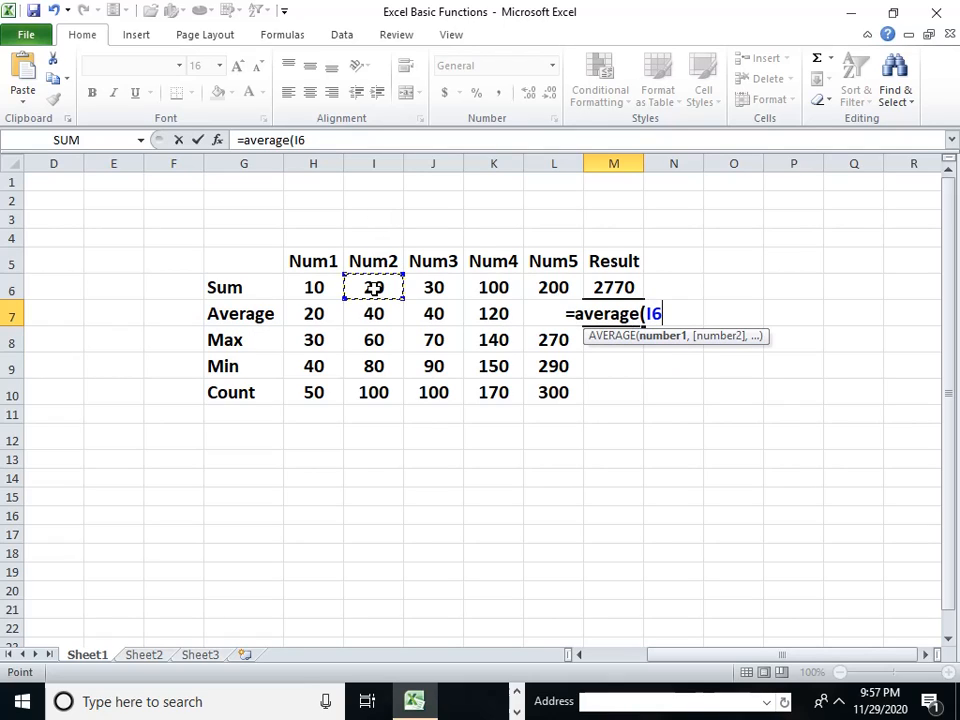
drag(374, 287, 373, 390)
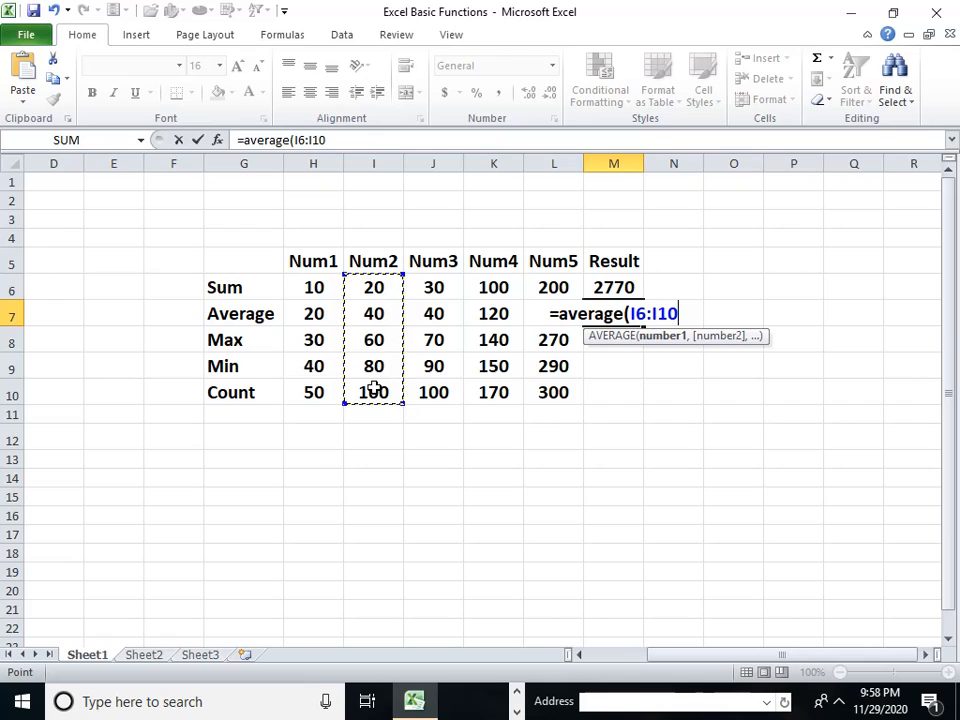
text())
key(Return)
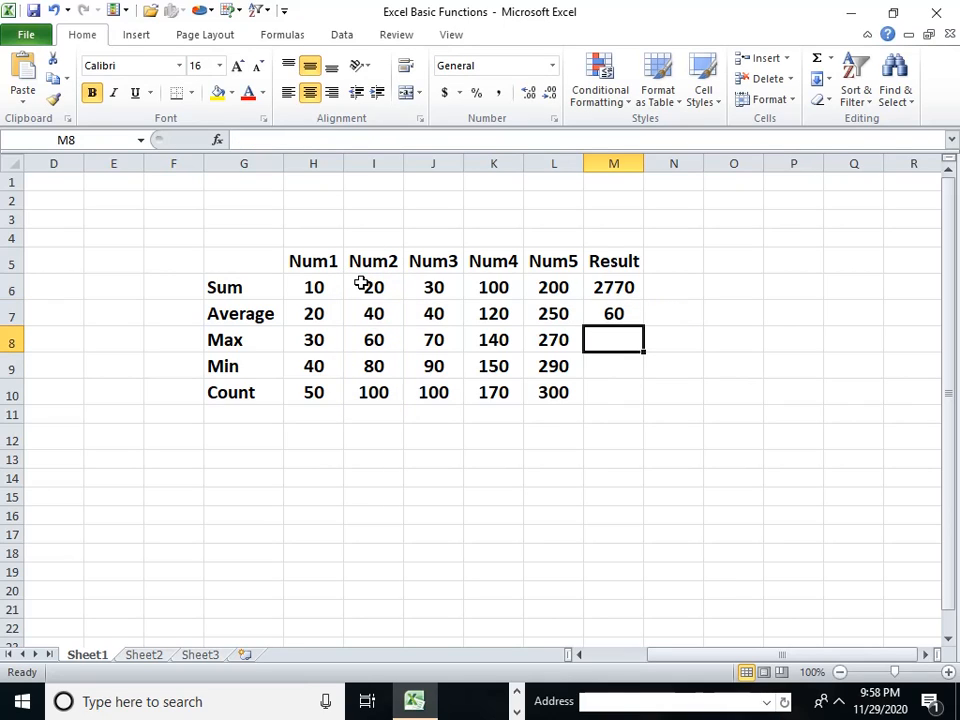
Clear M7 and enter =AVERAGE(K8,J9:J10,H6:L6), combining a single cell with two separate ranges
click(621, 318)
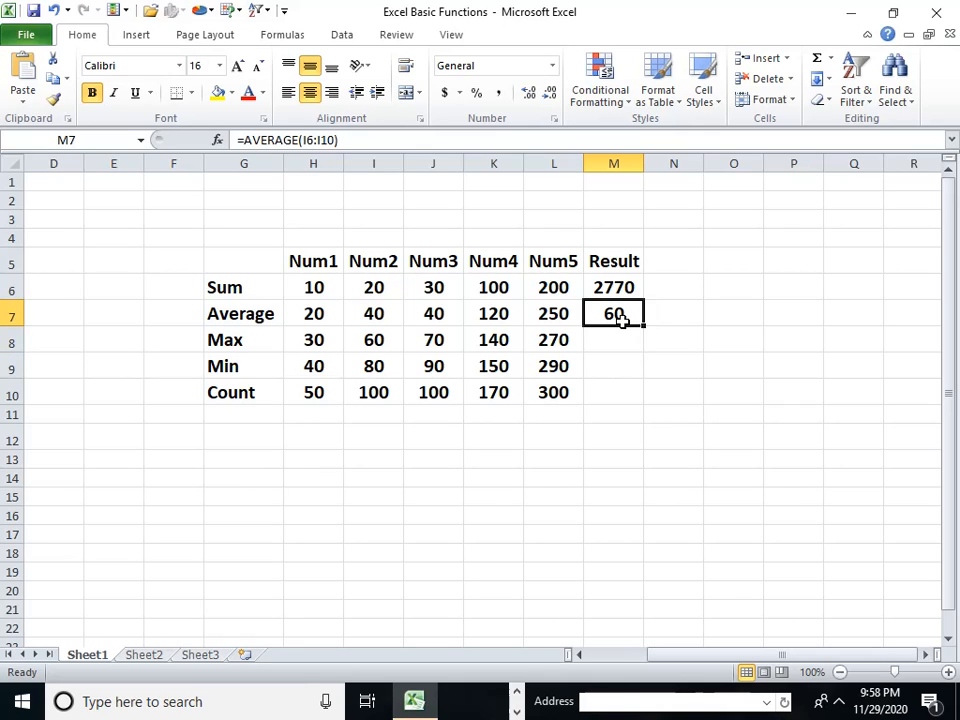
key(Delete)
text(=a)
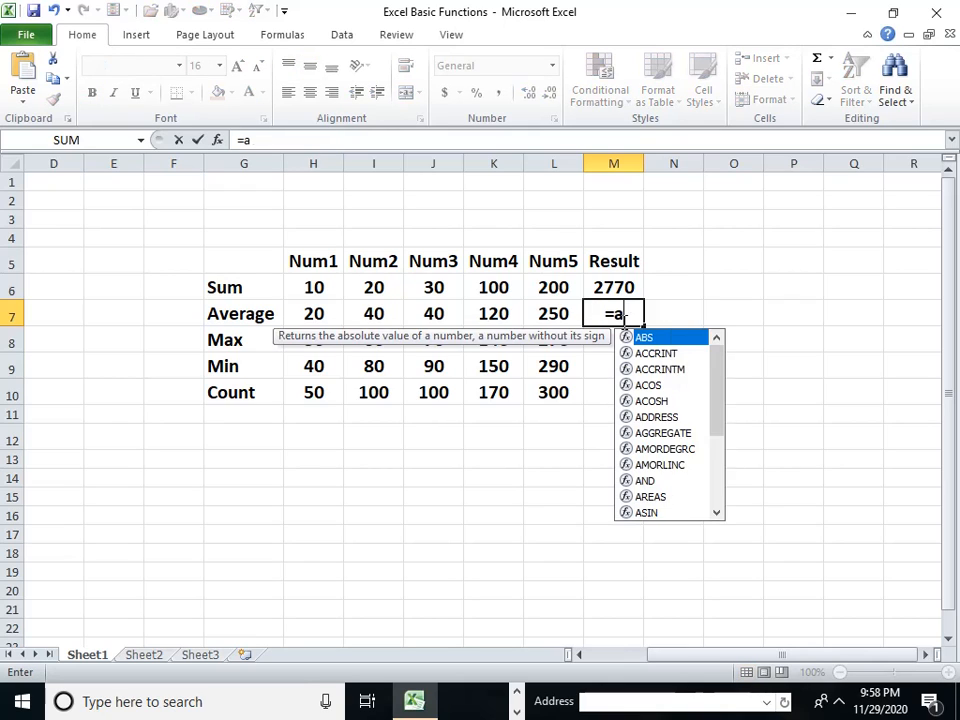
text(verage)
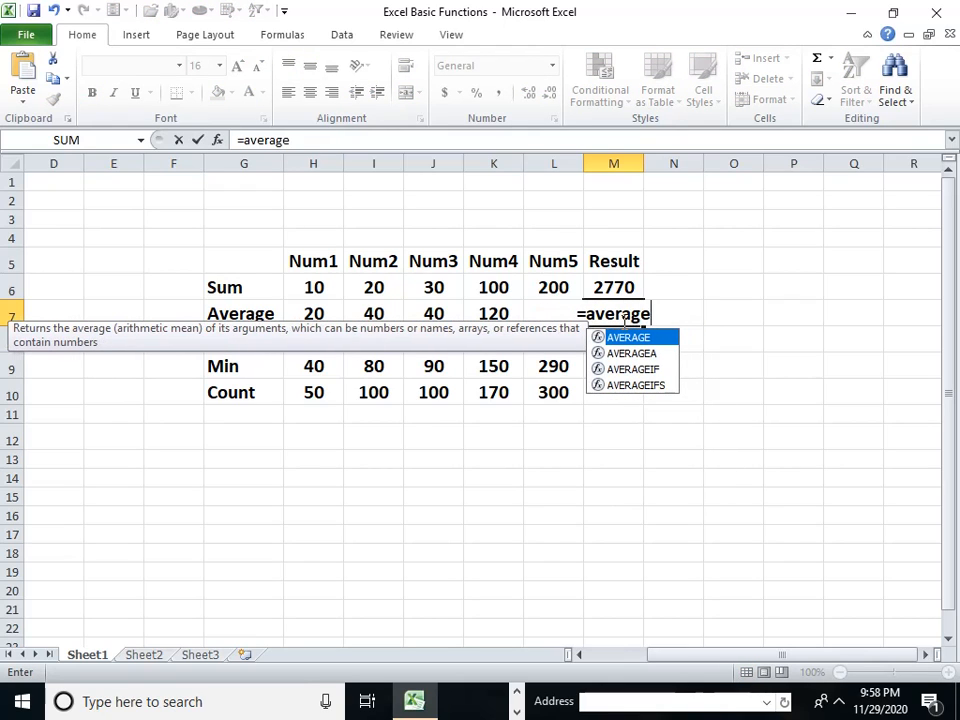
text(()
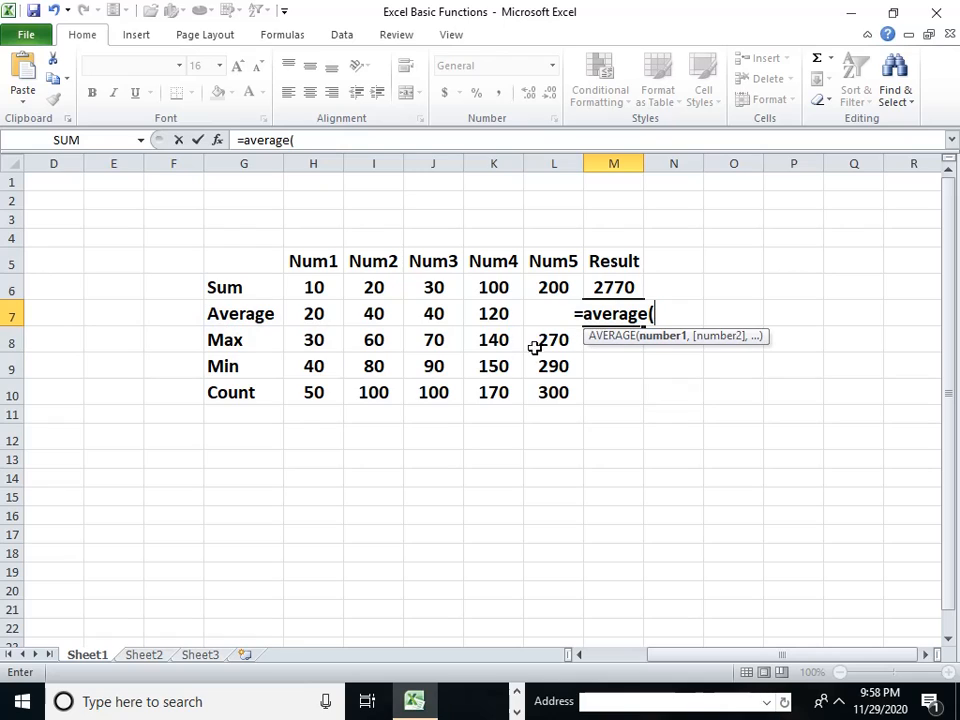
click(485, 343)
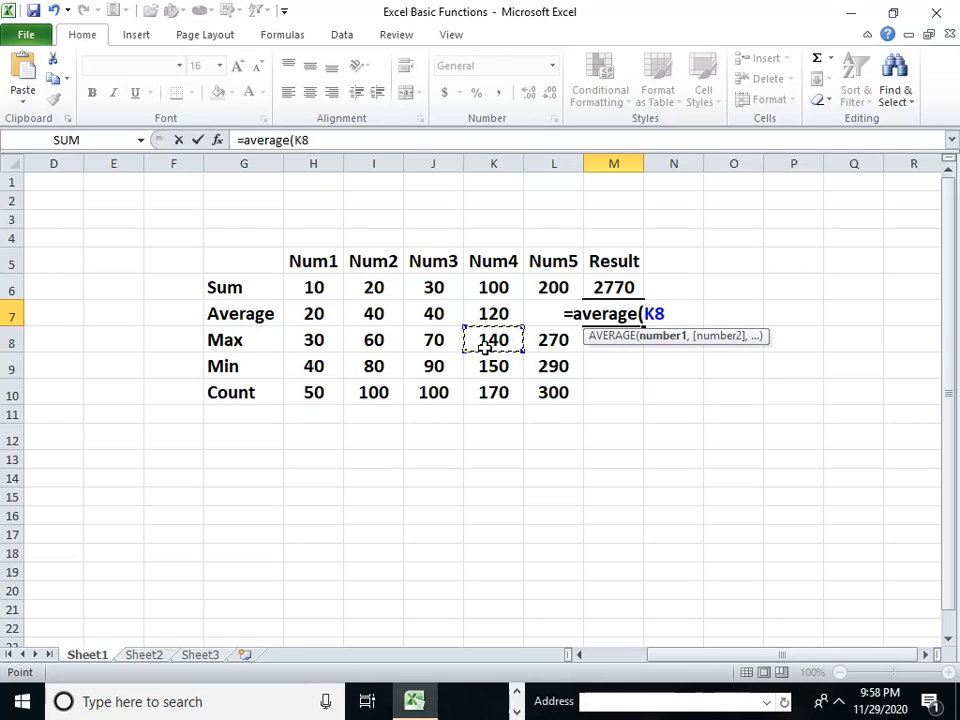
text(,)
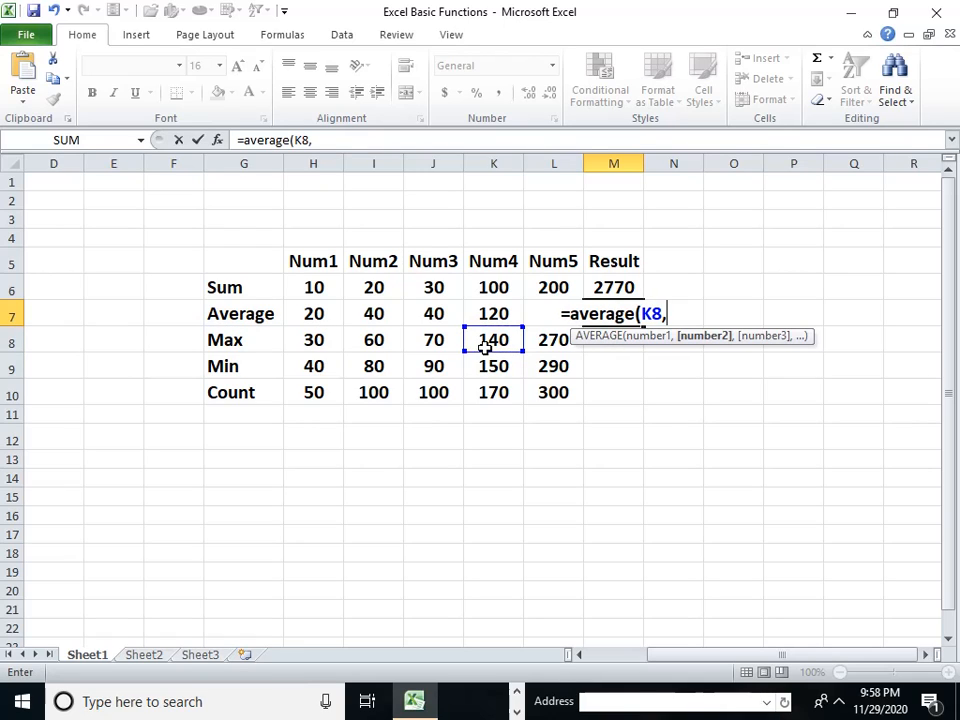
drag(431, 366, 427, 390)
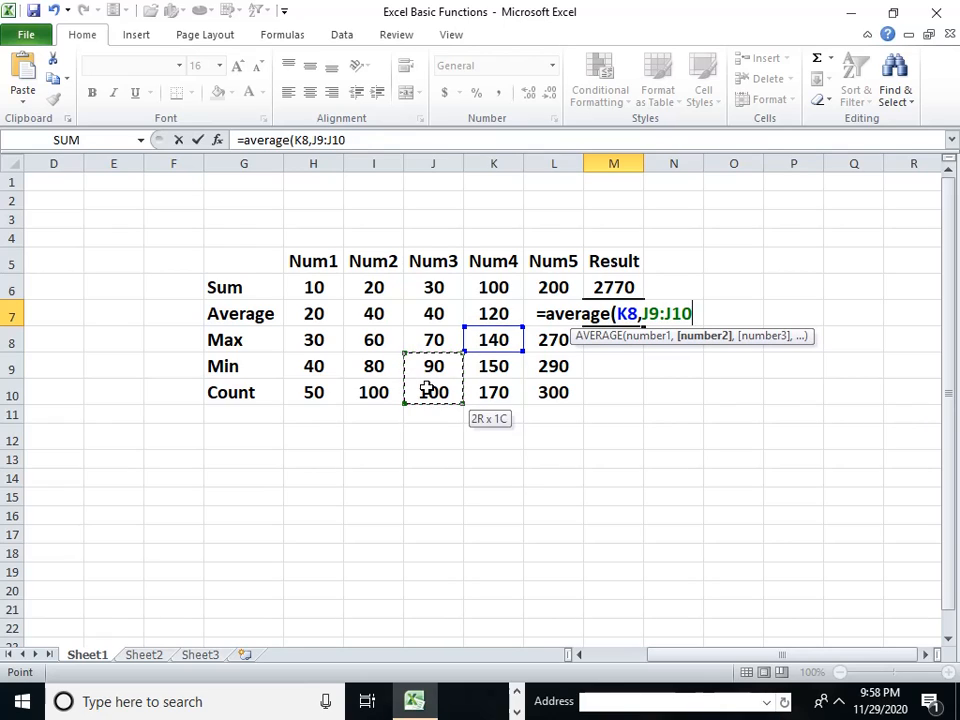
text(,)
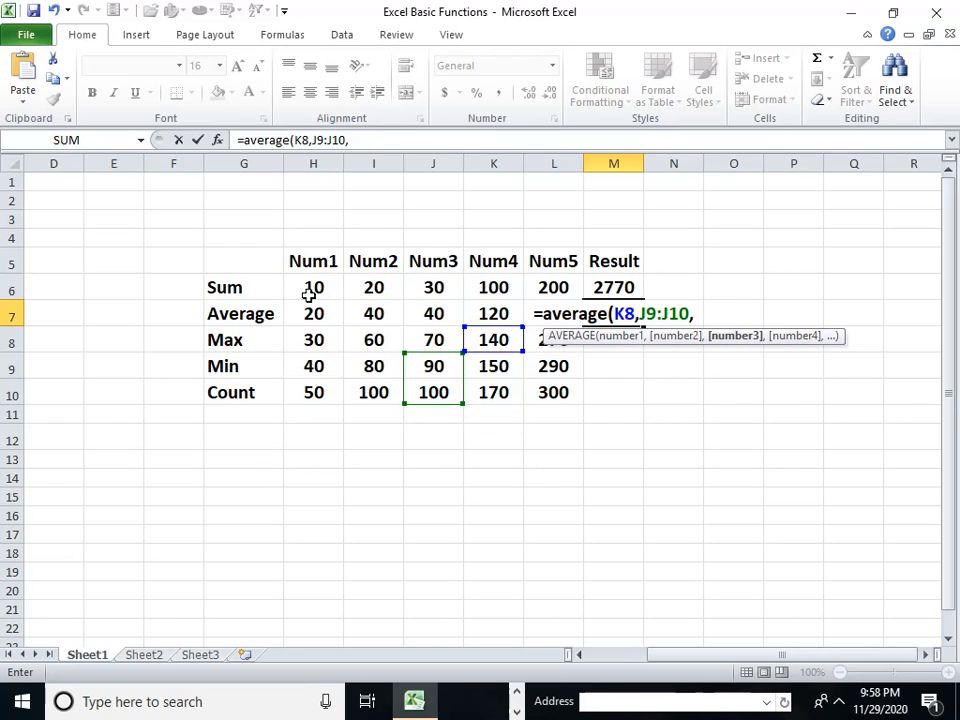
drag(310, 294, 538, 292)
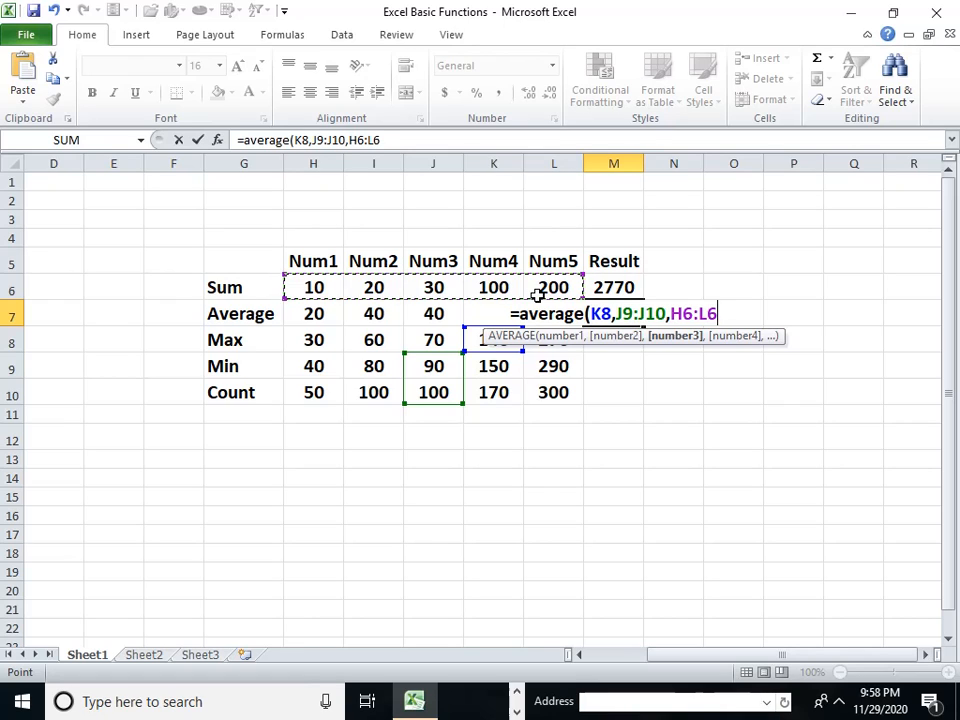
text())
key(Return)
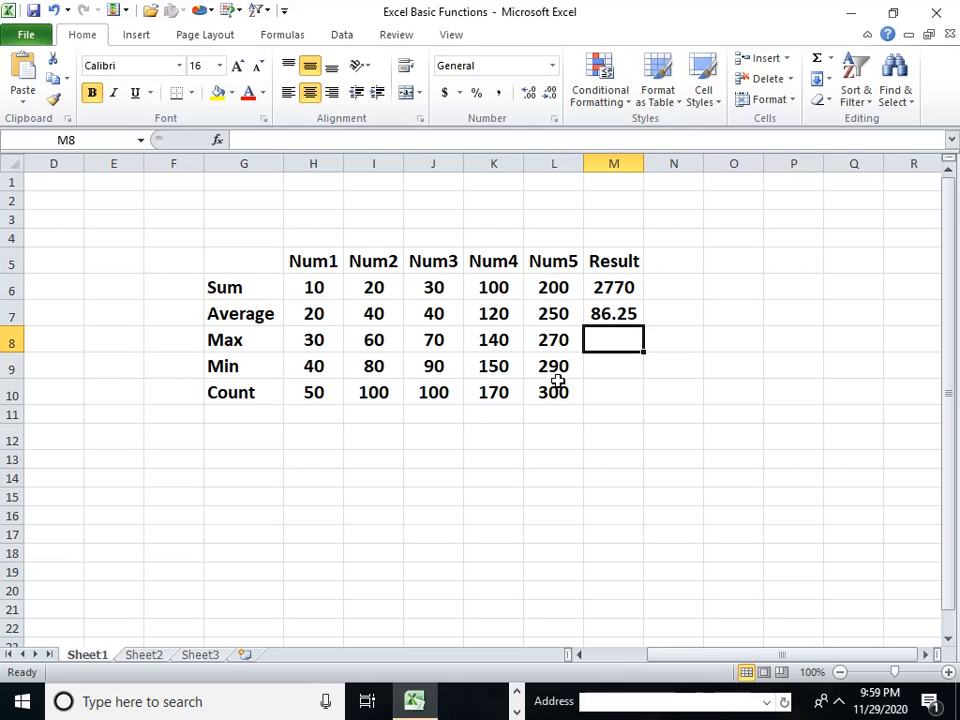
Enter =MAX(H6:L10) in the Max row's Result cell M8 to find the largest number in the whole table
text(=max)
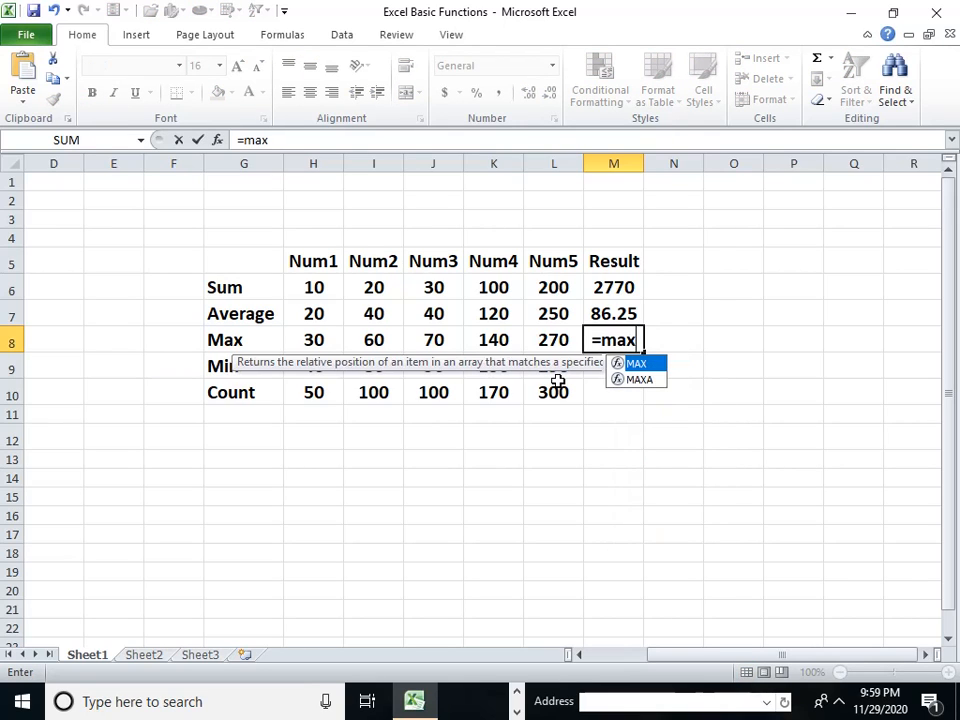
text(()
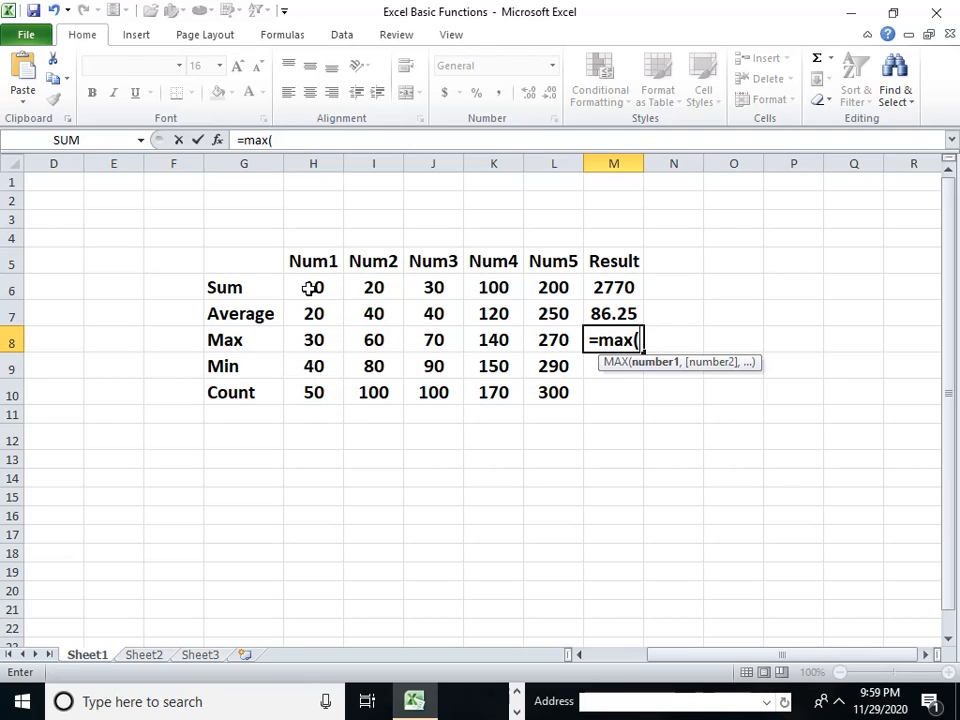
drag(309, 288, 530, 381)
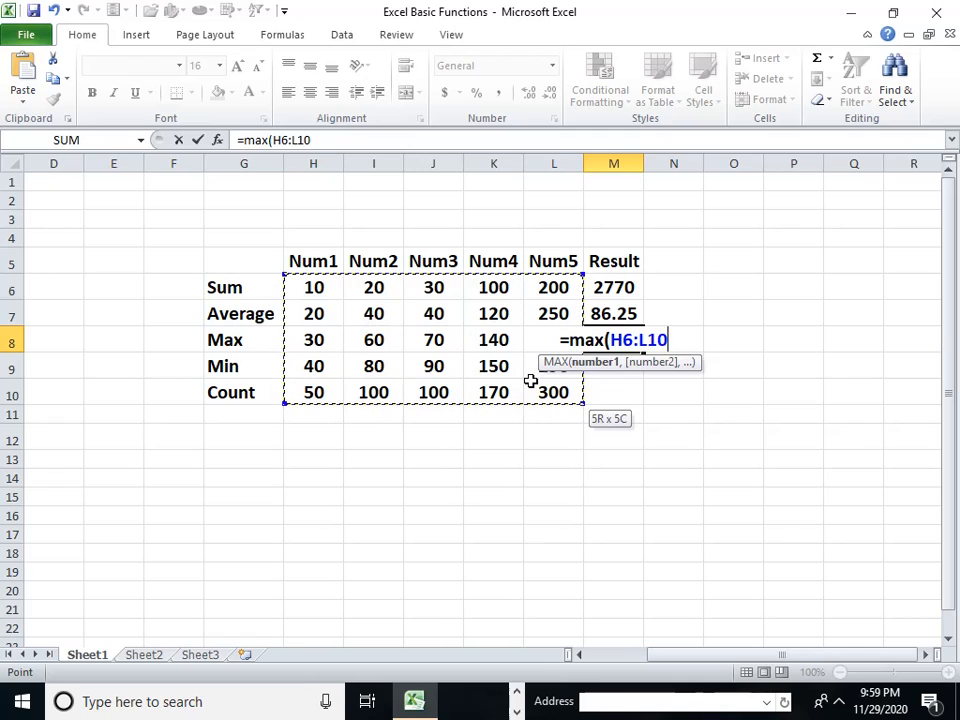
text())
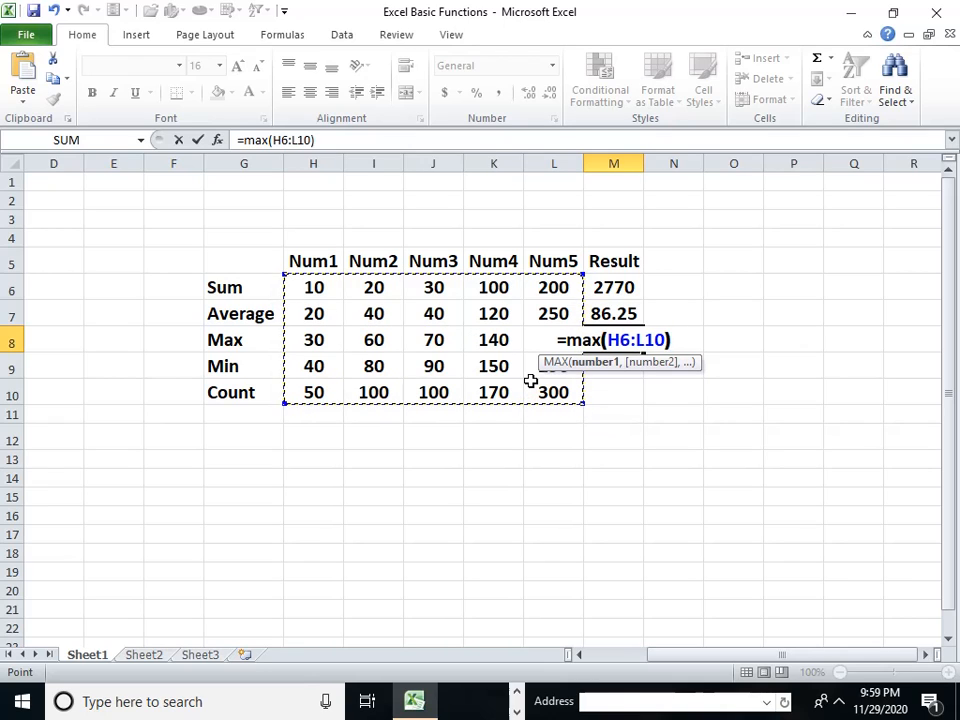
key(Return)
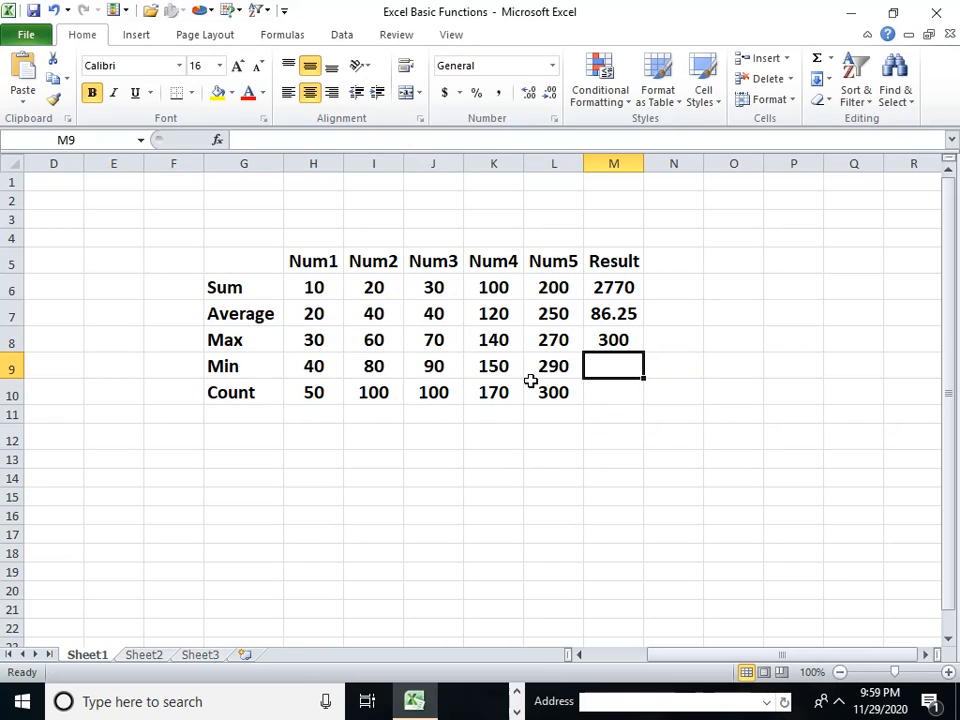
Clear M8 and enter =MAX(H6:L16), extending the range to the empty rows below the table
click(634, 342)
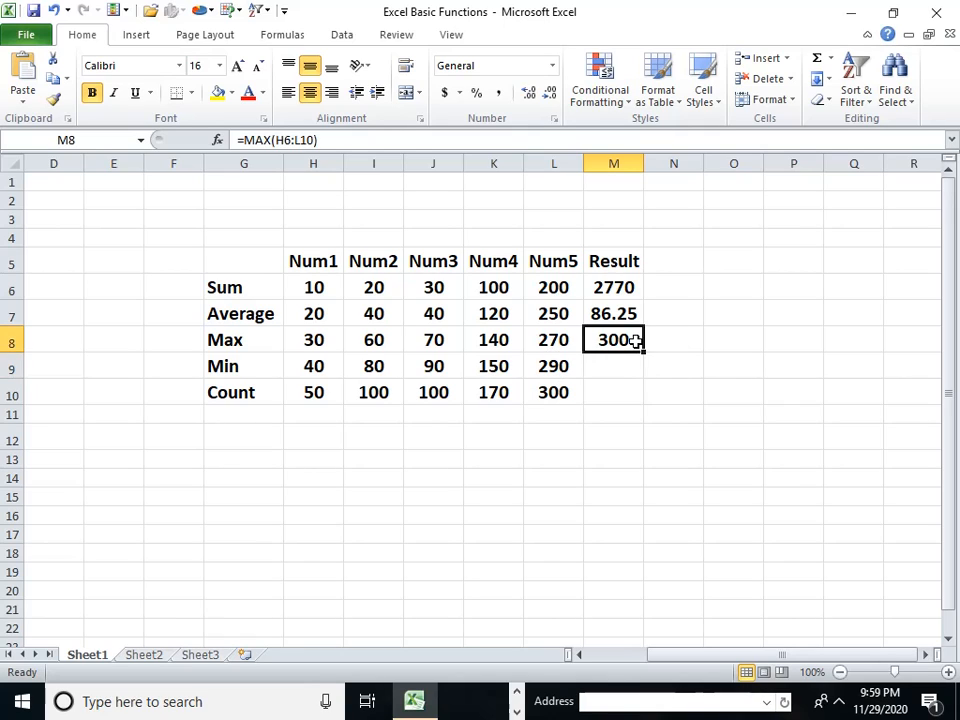
key(Delete)
text(=)
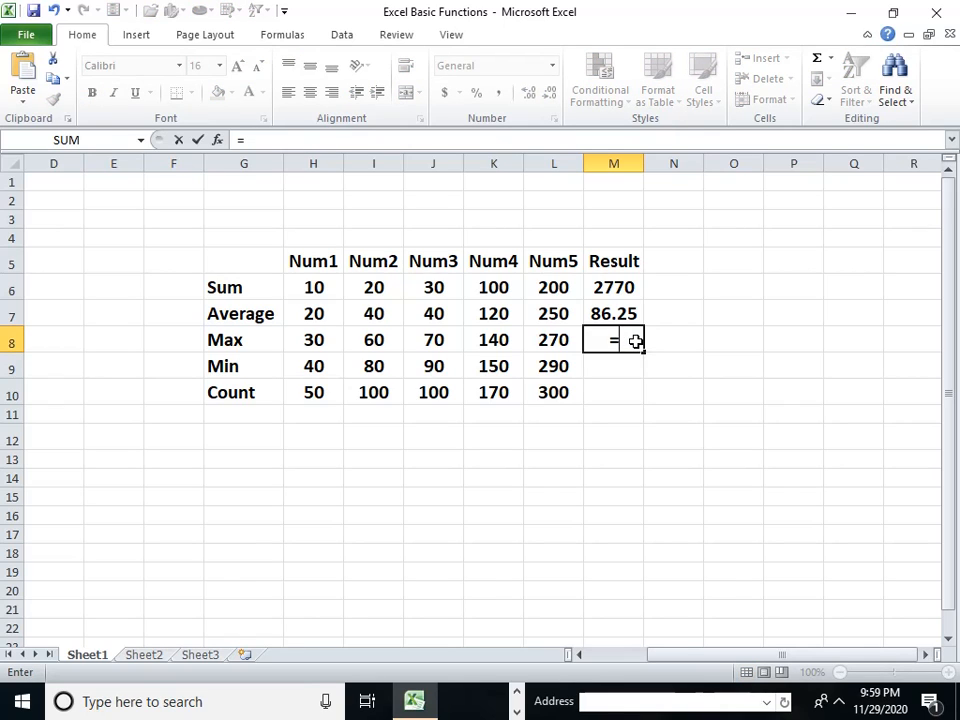
text(max()
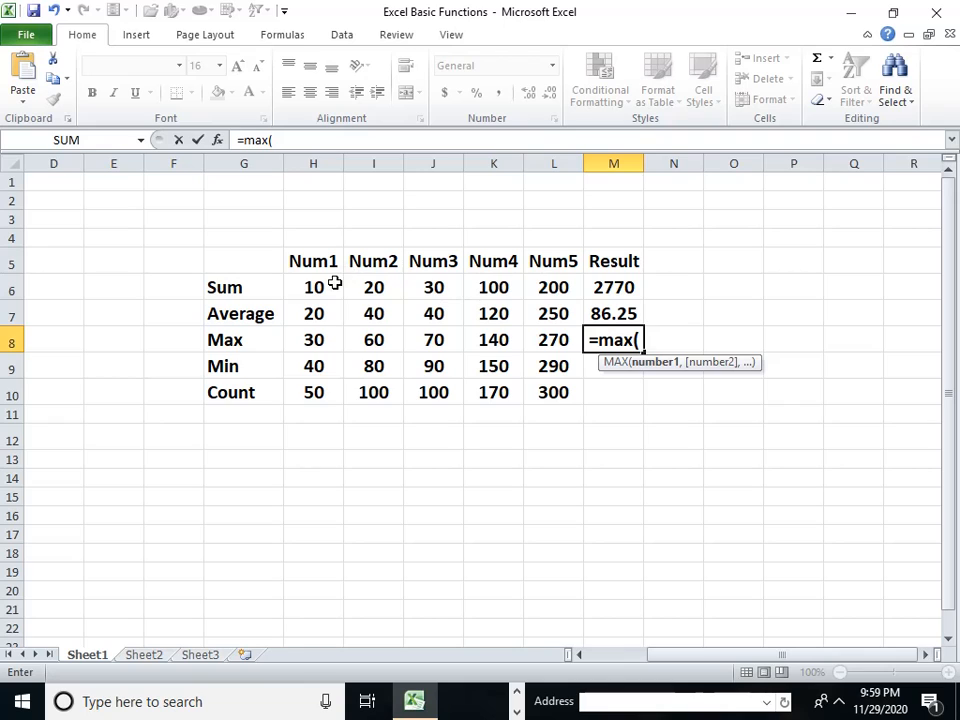
drag(314, 288, 557, 519)
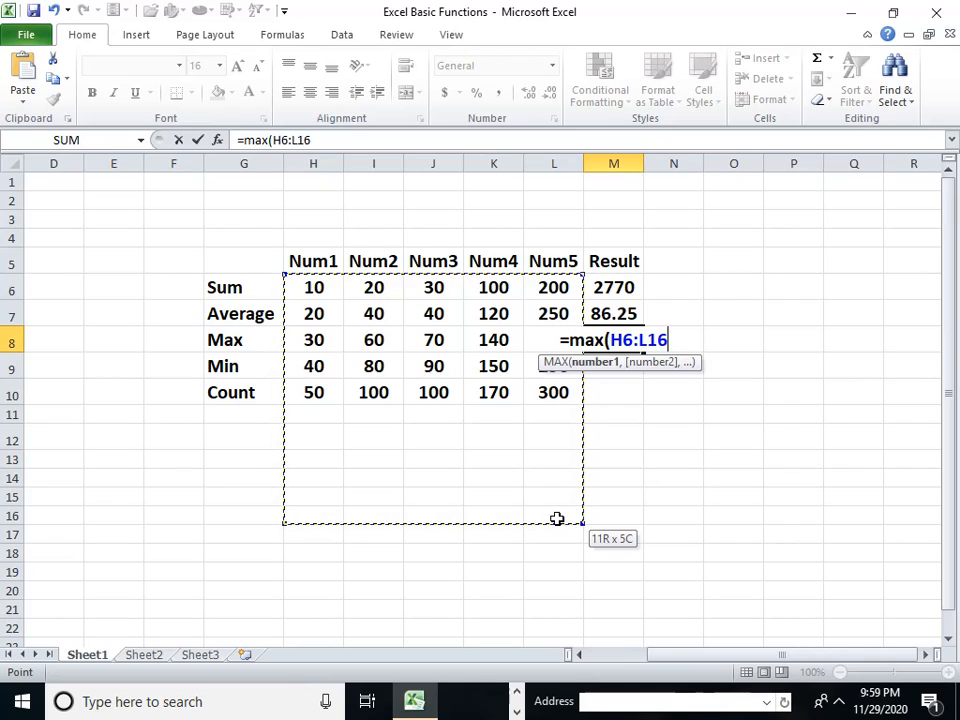
text())
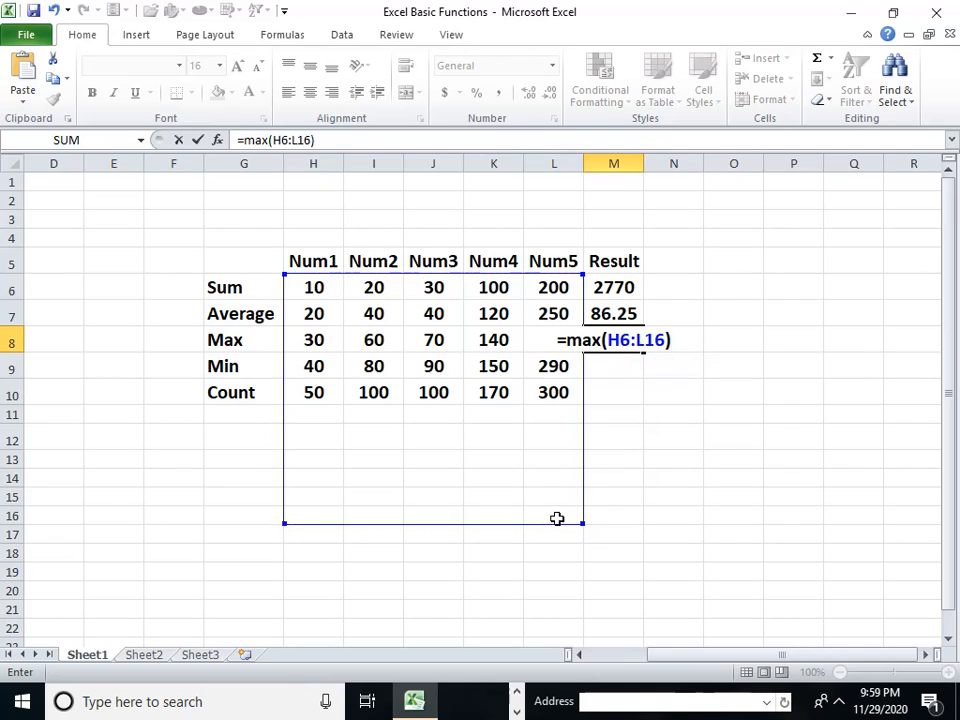
key(Return)
Test the extended MAX range by entering 1000 in cell J12 below the table, and clear that cell again
click(419, 446)
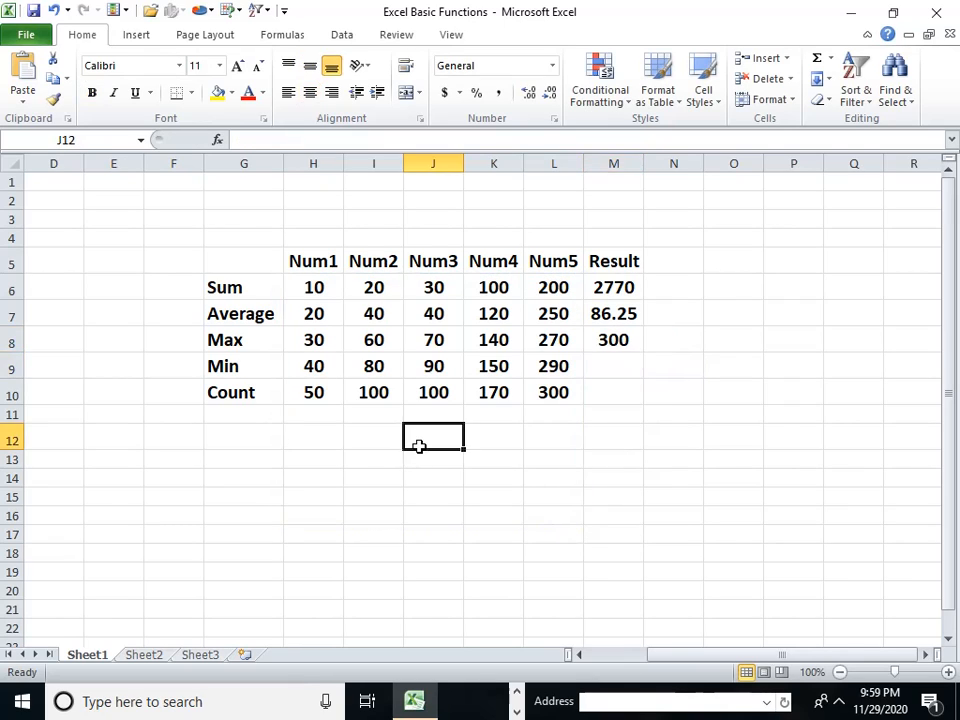
text(1000)
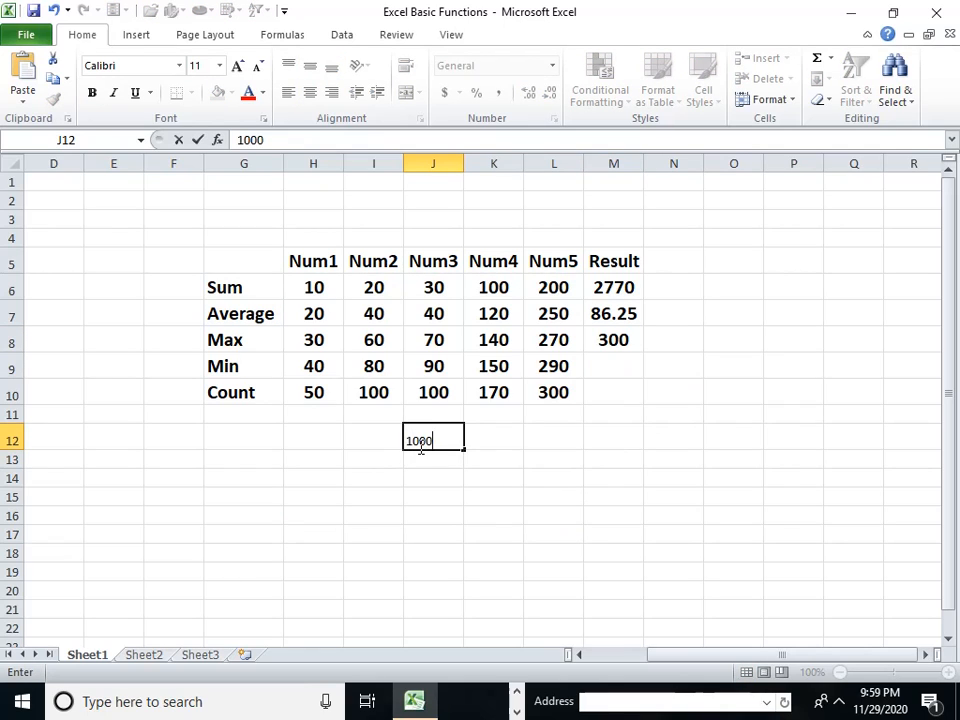
key(Return)
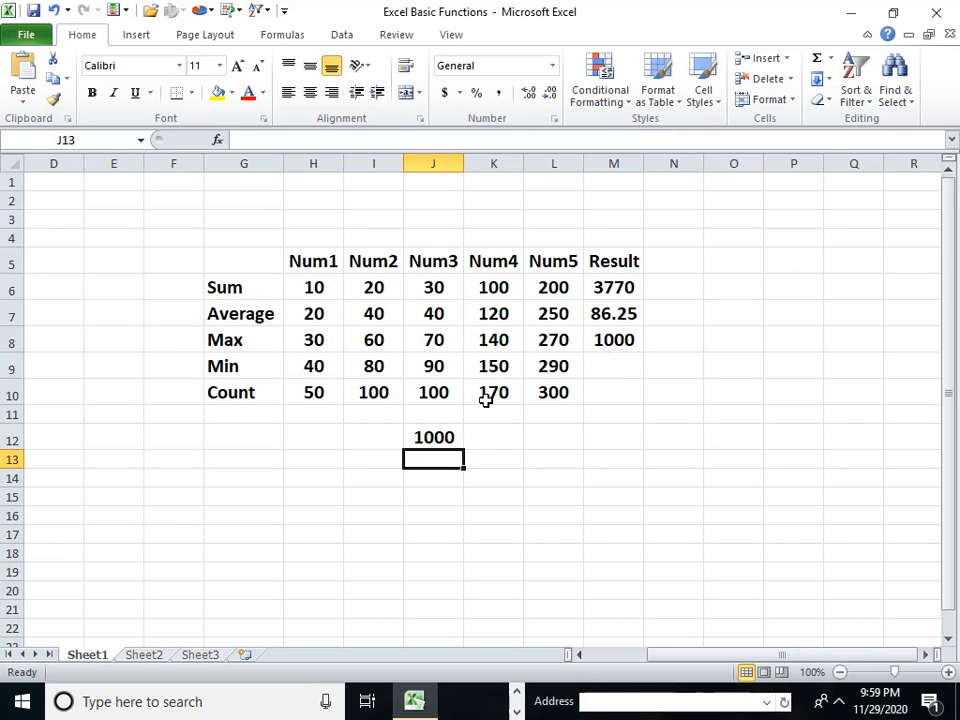
click(440, 438)
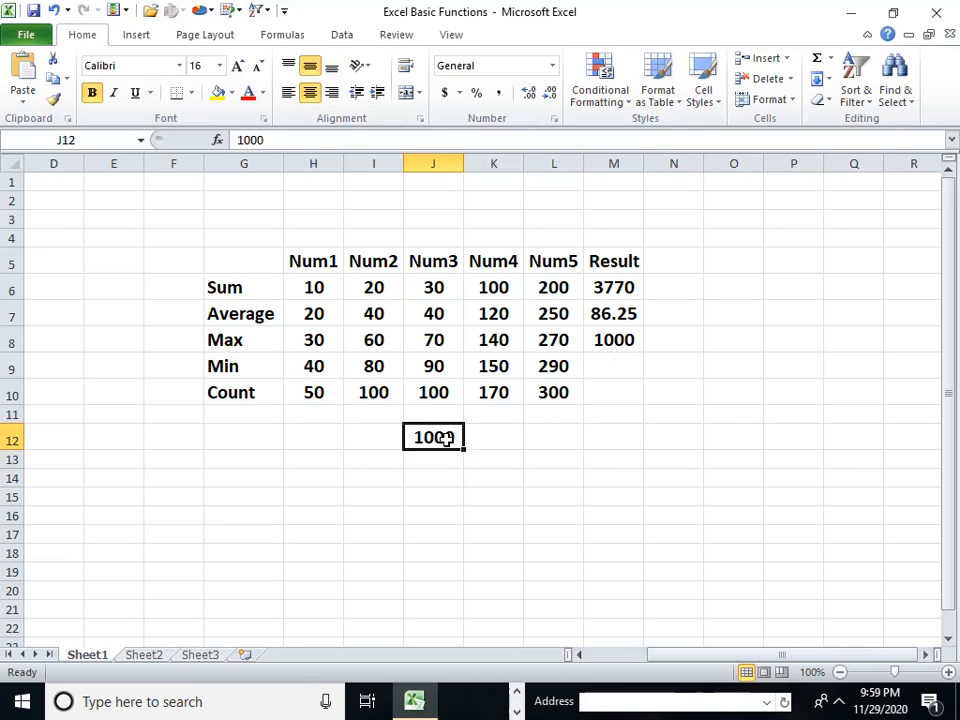
key(Delete)
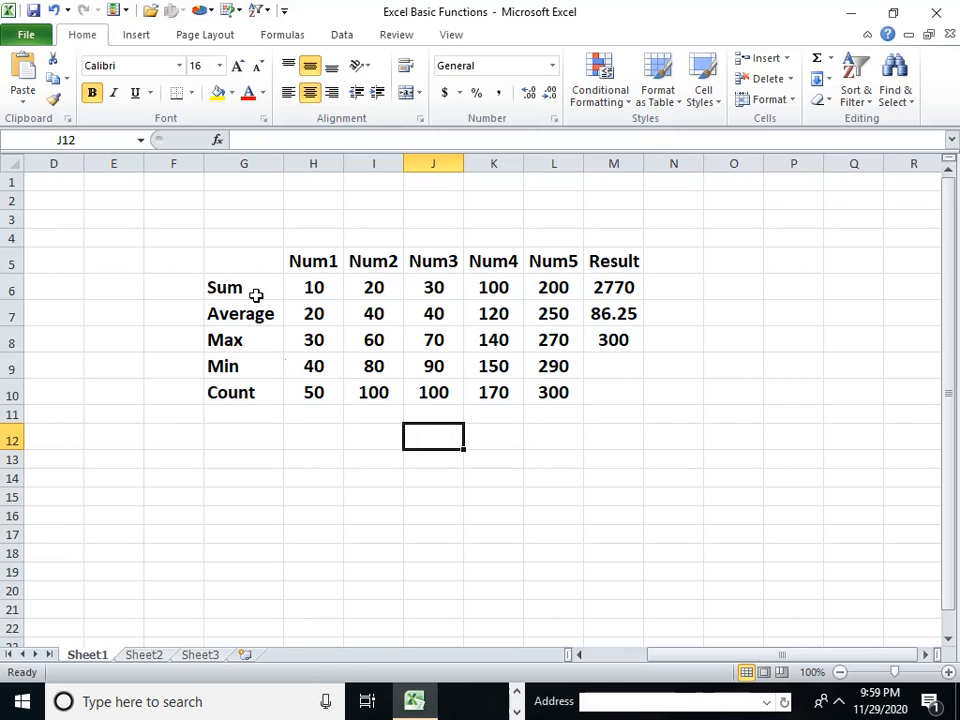
Enter =MIN(H6:L10) in the Min row's Result cell M9 to find the smallest number in the table
click(623, 368)
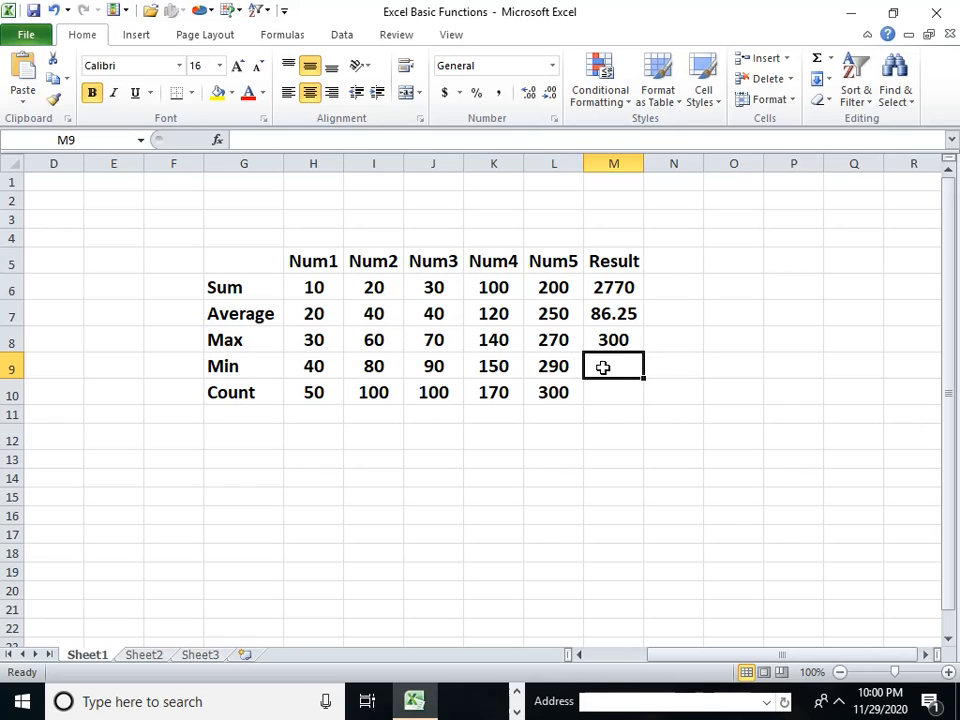
text(=)
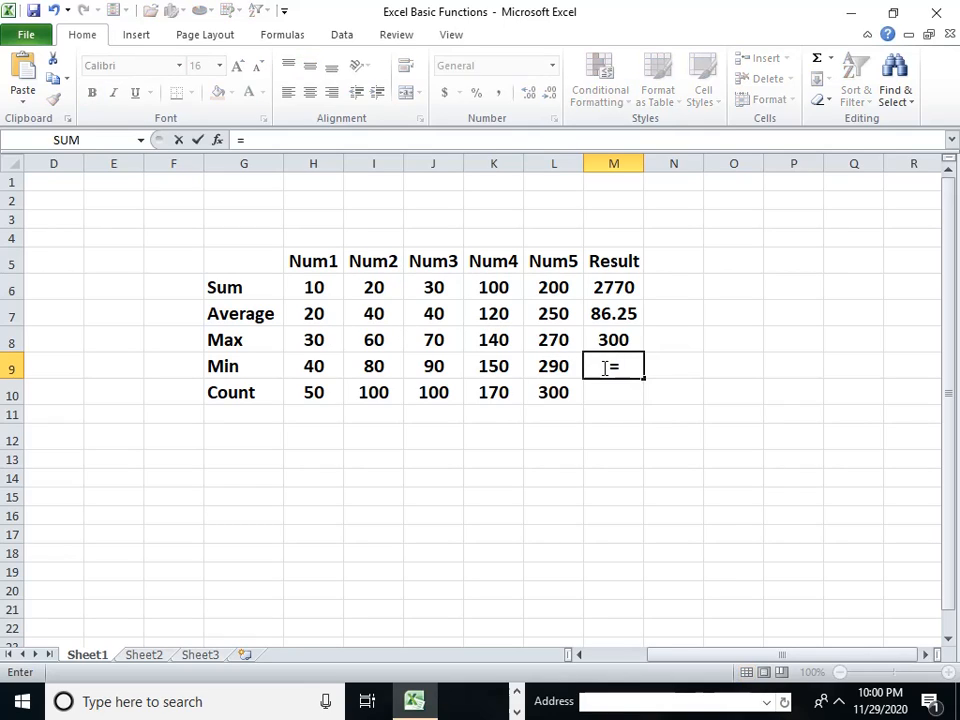
text(min)
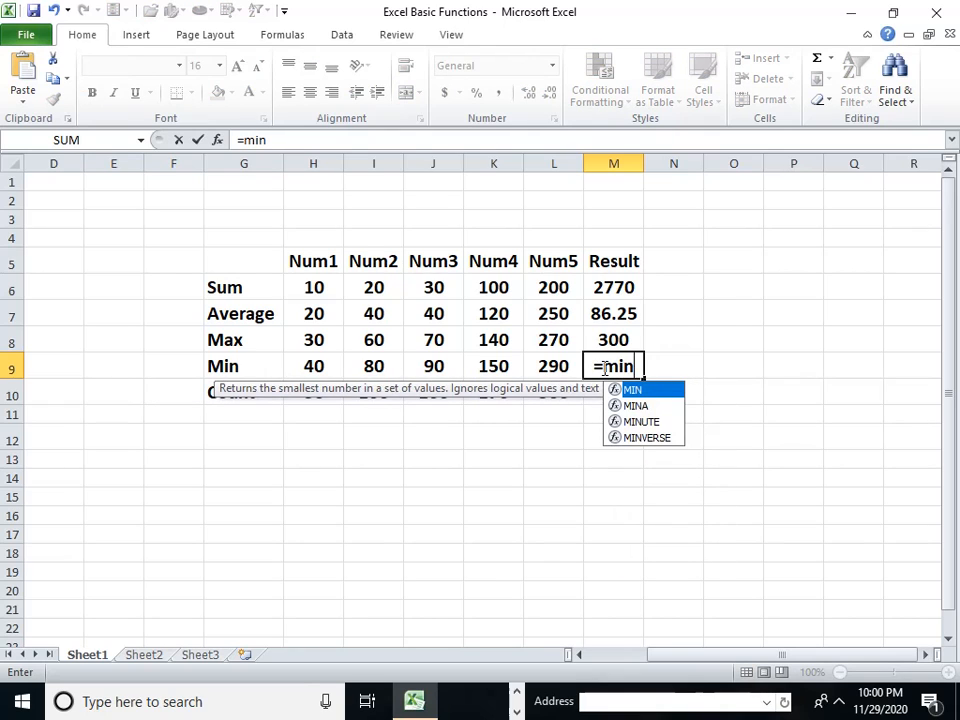
text(()
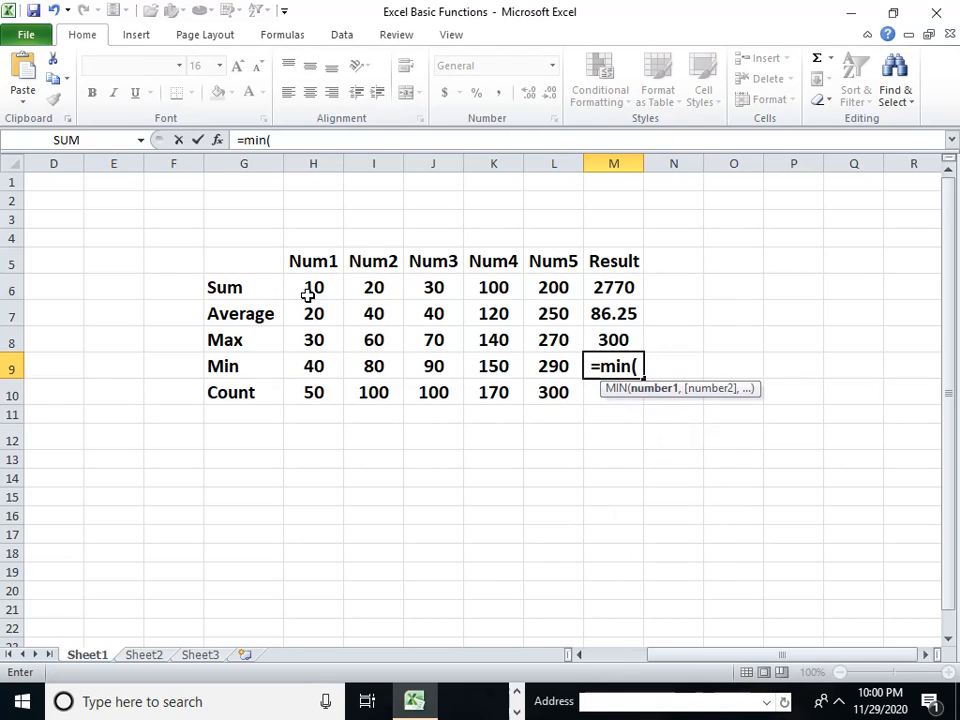
drag(309, 294, 531, 381)
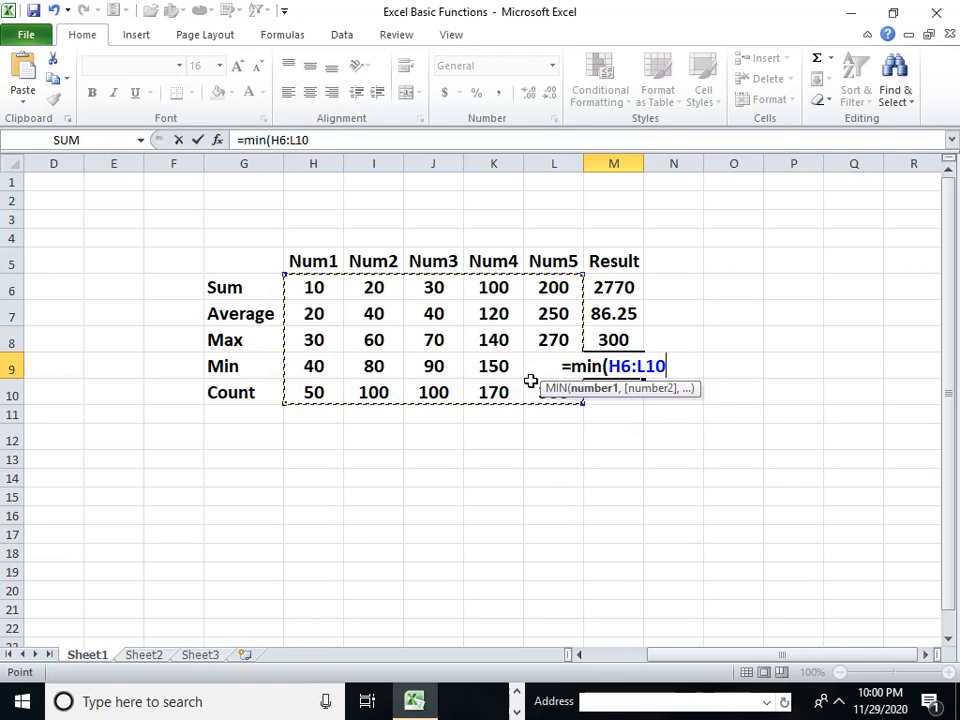
text())
key(Return)
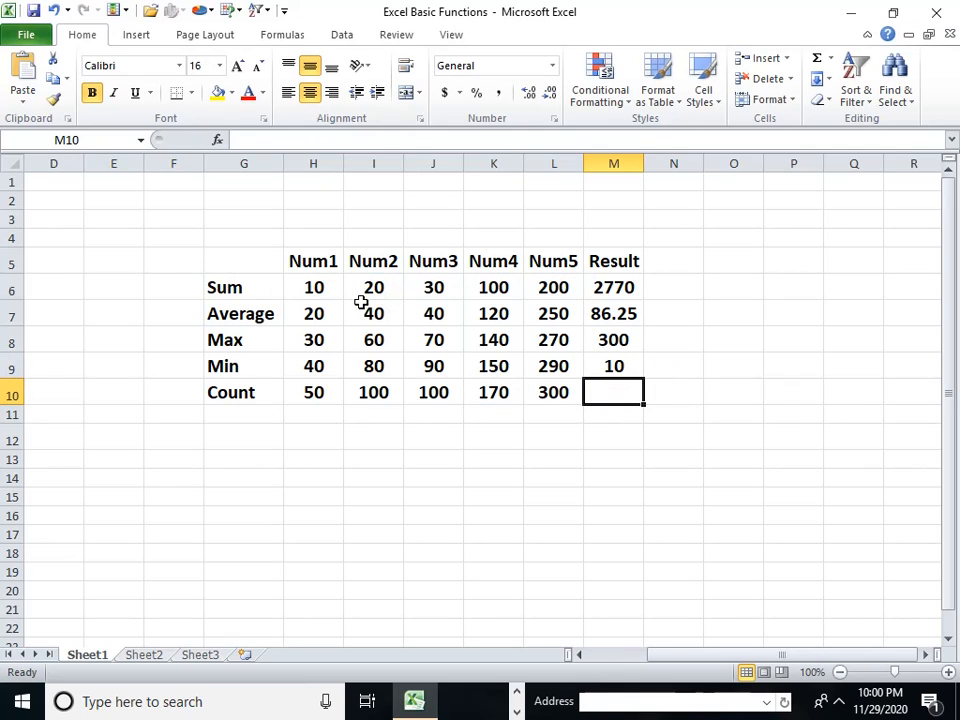
Clear the table values in cells H6, H7 and I6 to test how the Result formulas respond
click(310, 295)
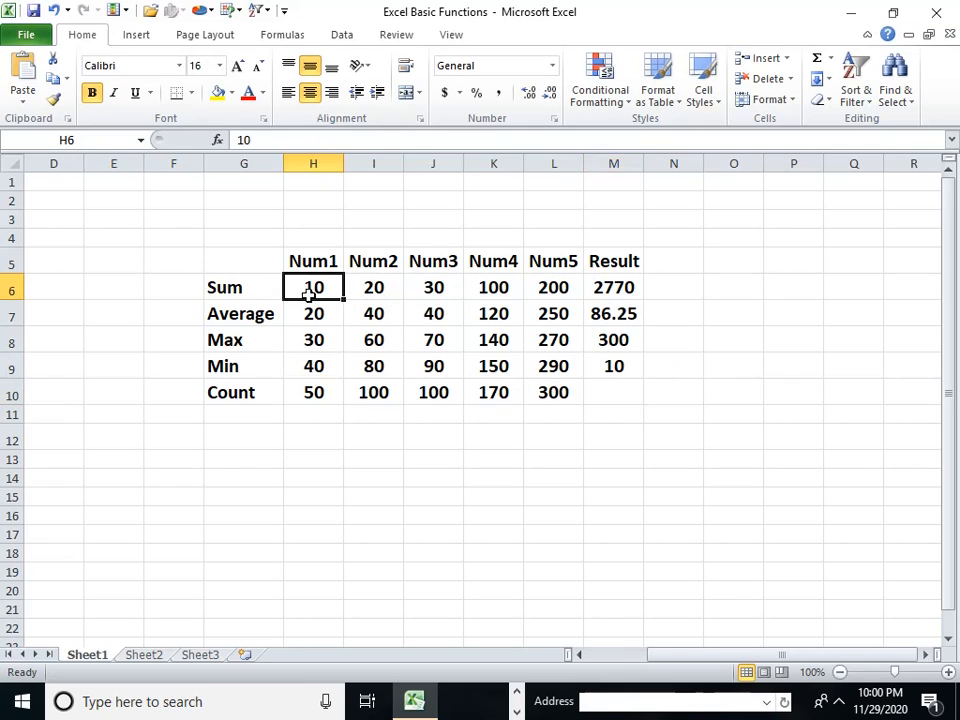
key(Delete)
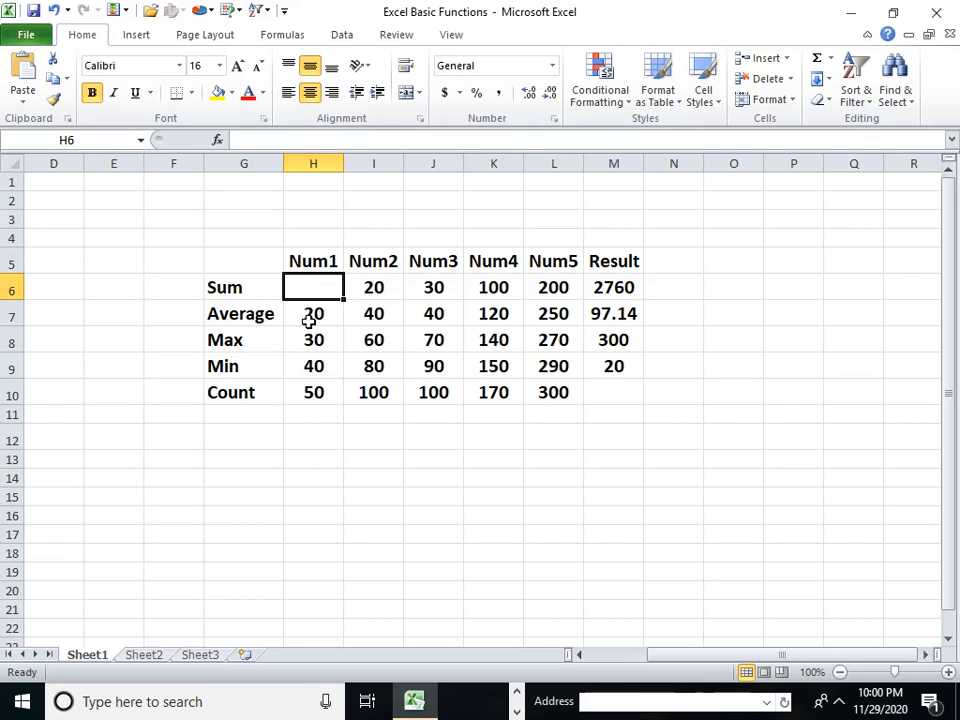
click(318, 309)
key(Delete)
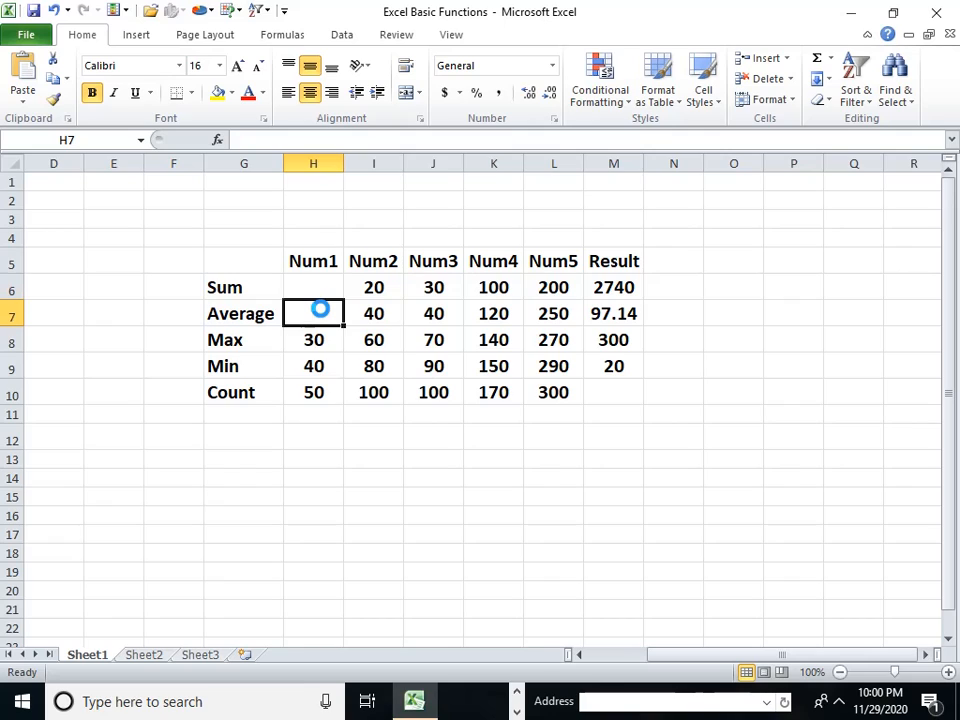
click(314, 343)
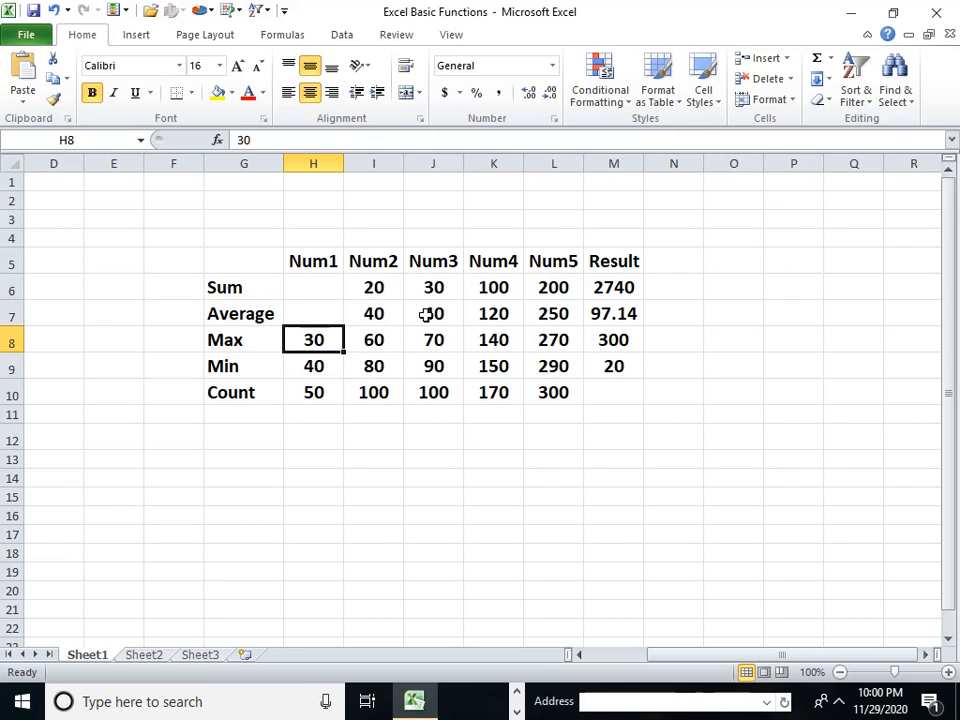
click(386, 285)
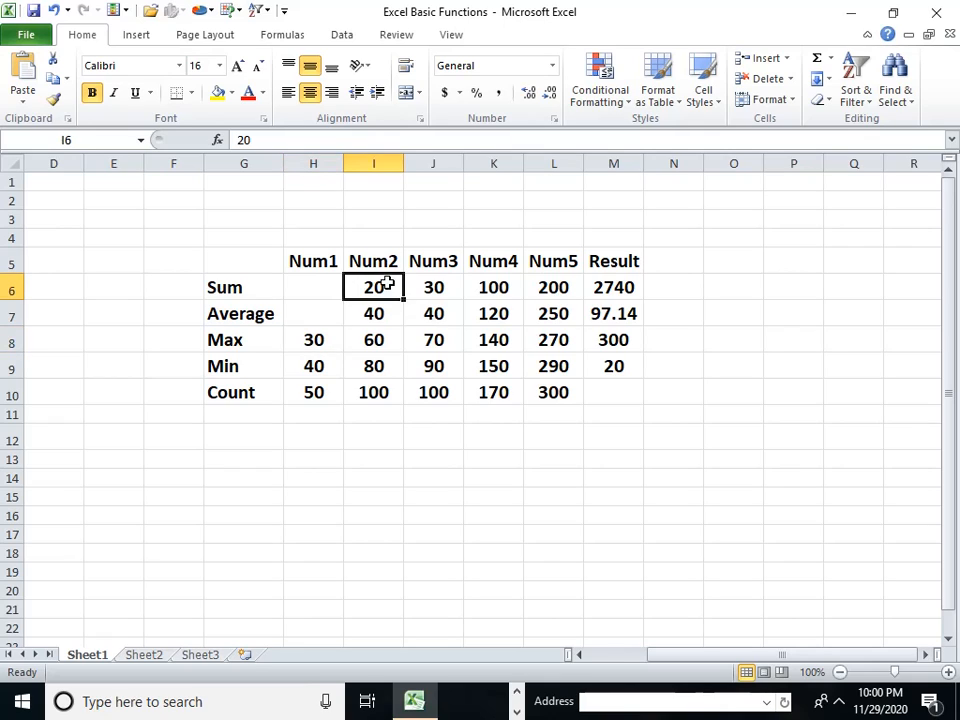
key(Delete)
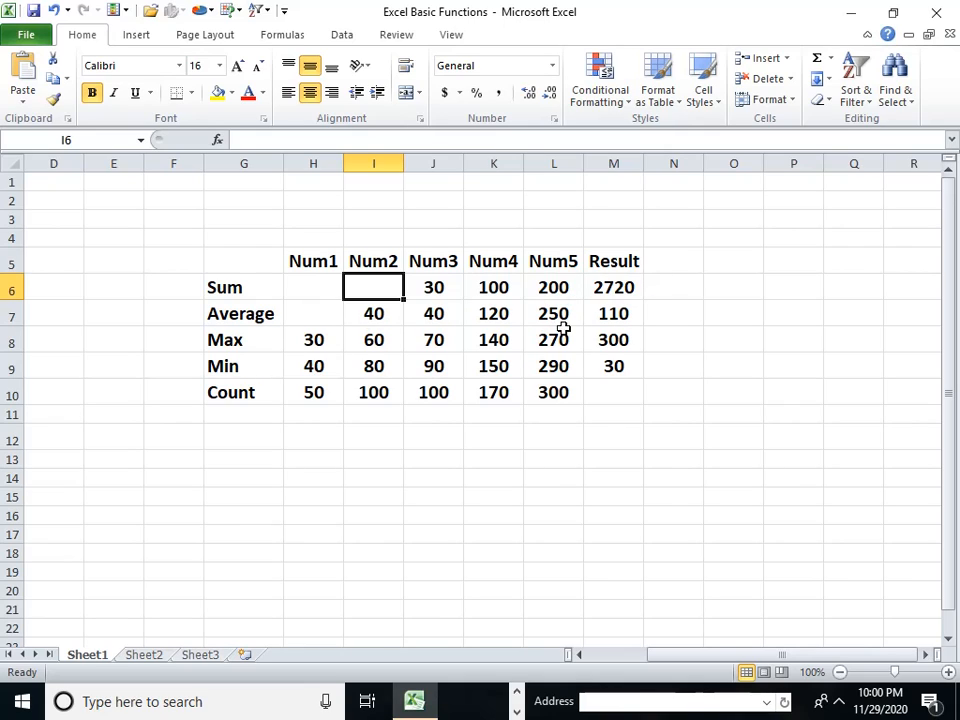
Enter =COUNT(H6:L10) in the Count row's Result cell M10 to count the numeric cells in the table
click(609, 393)
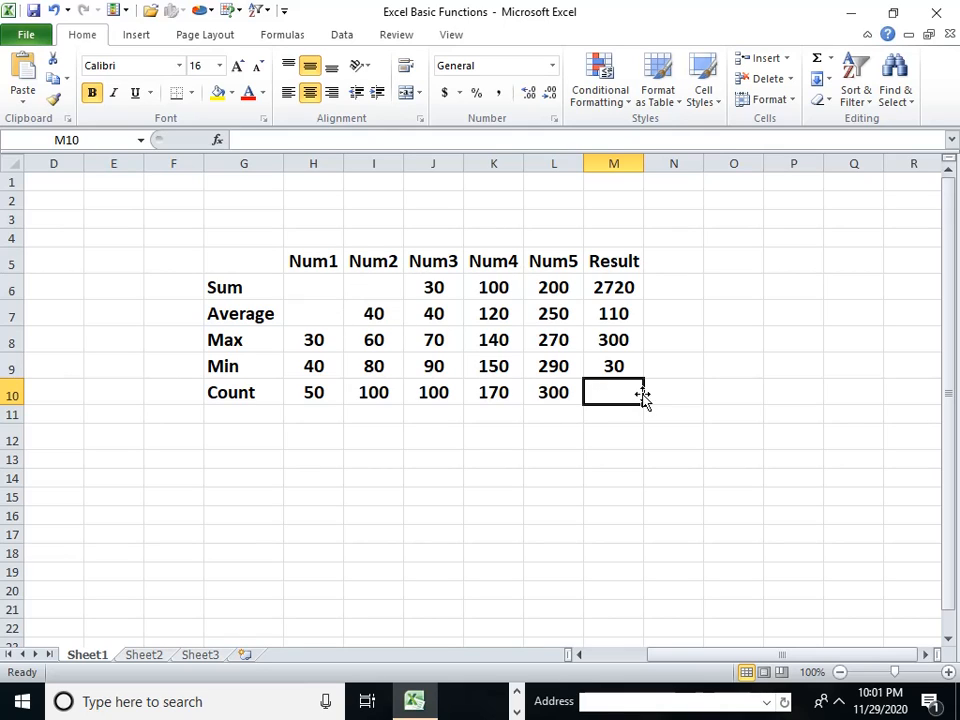
text(=)
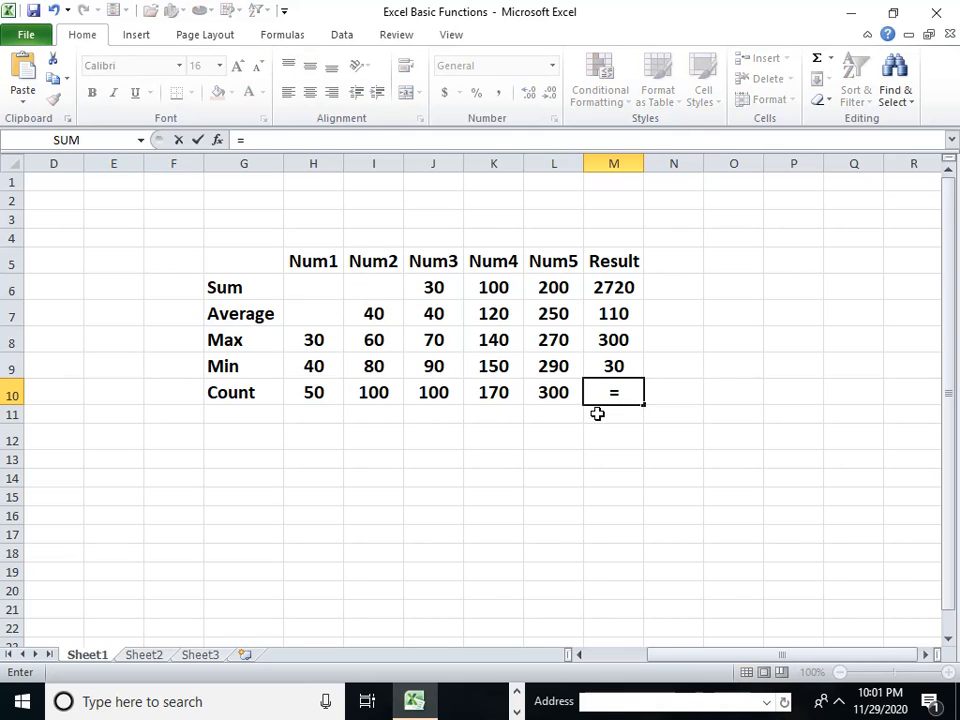
text(count)
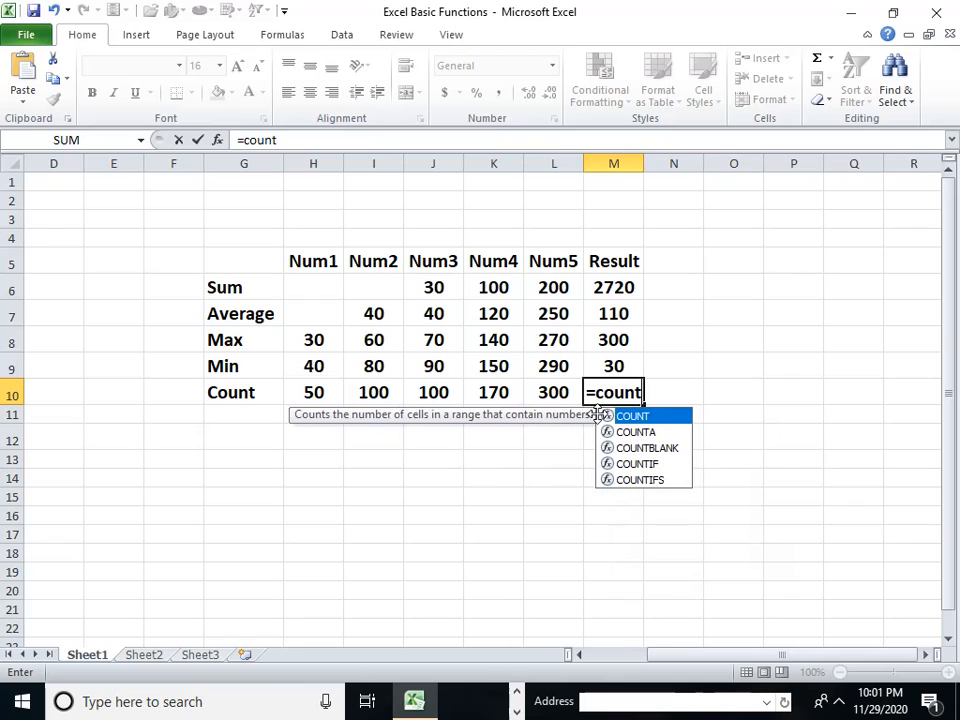
text(()
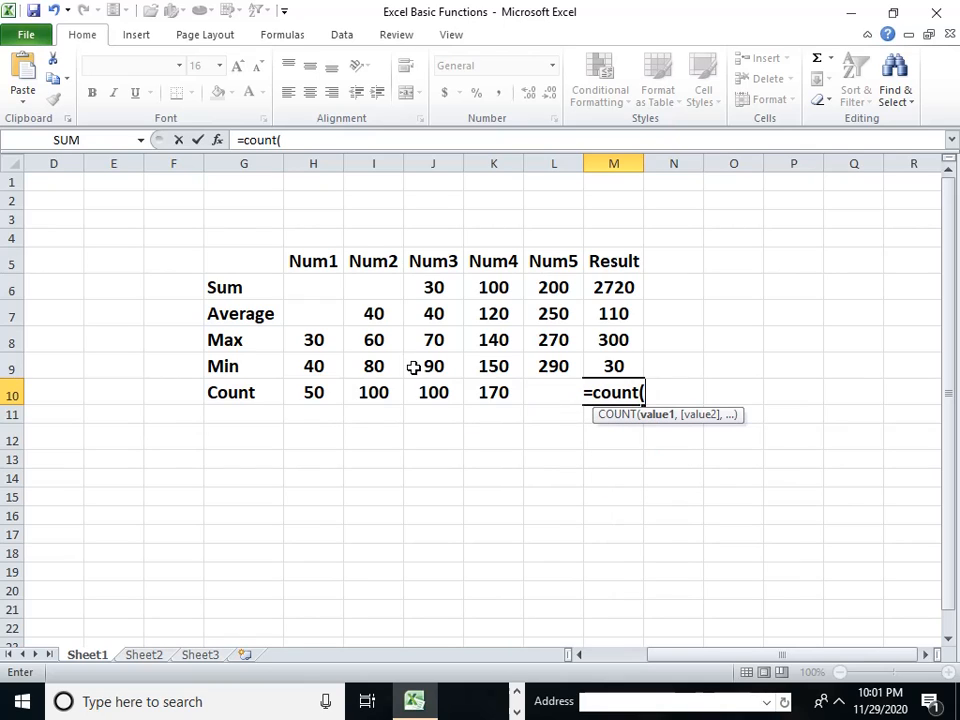
drag(328, 281, 543, 390)
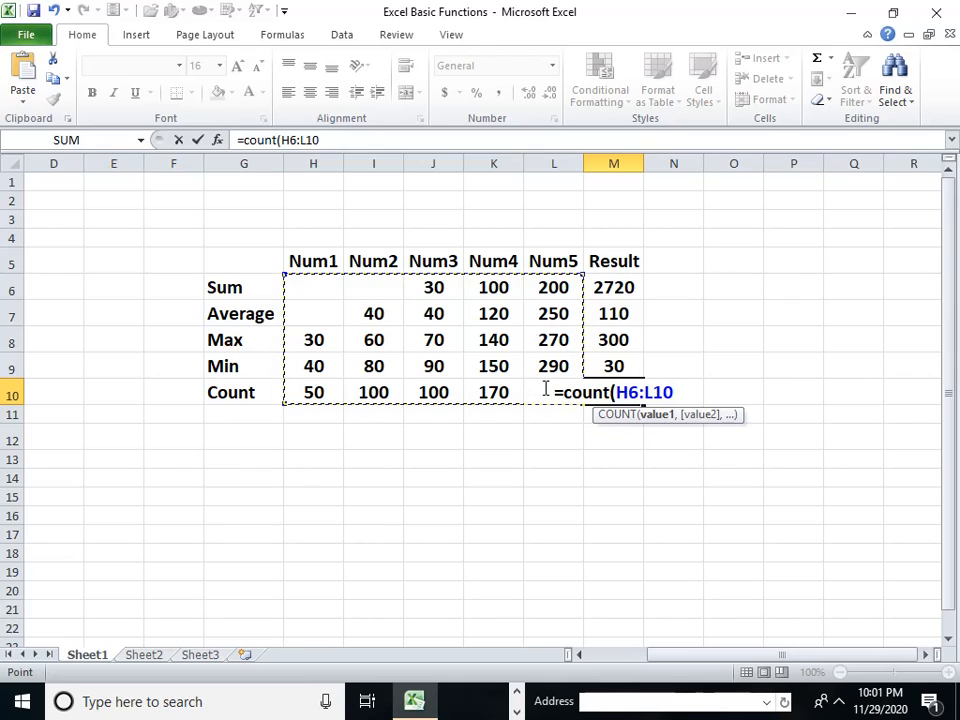
text())
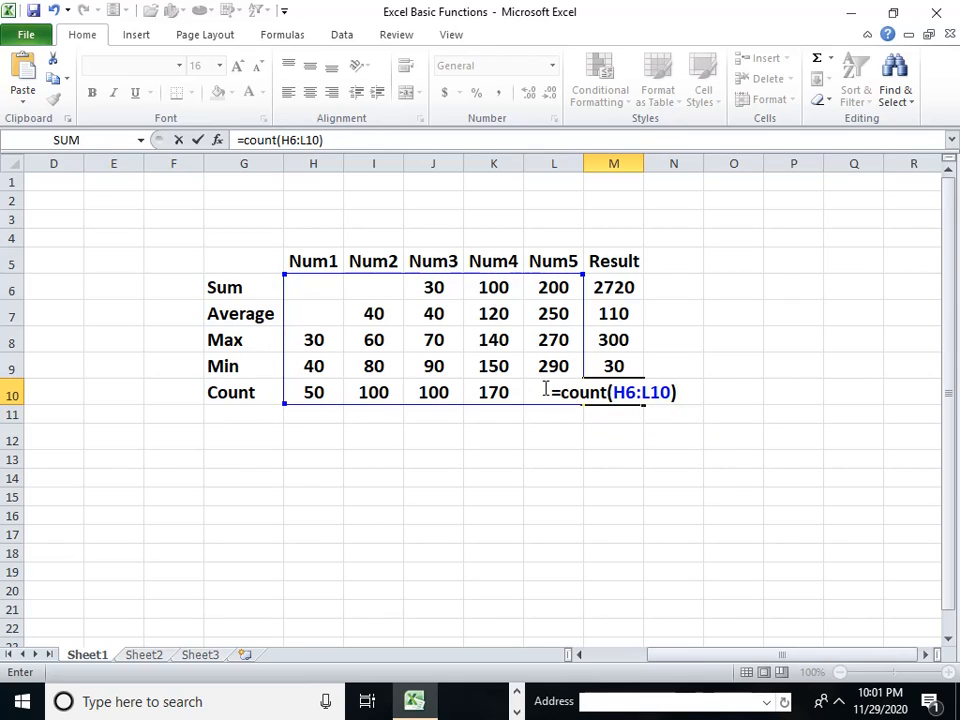
key(Return)
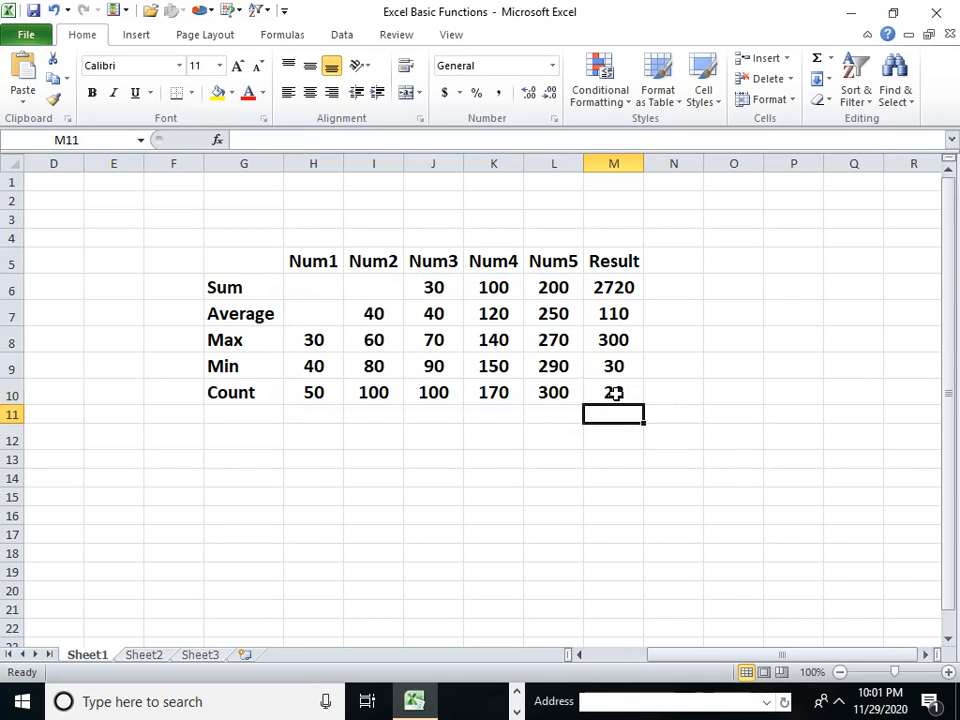
Fill the blank table cells with 120 in H6, 140 in H7 and 0 in I6
click(311, 286)
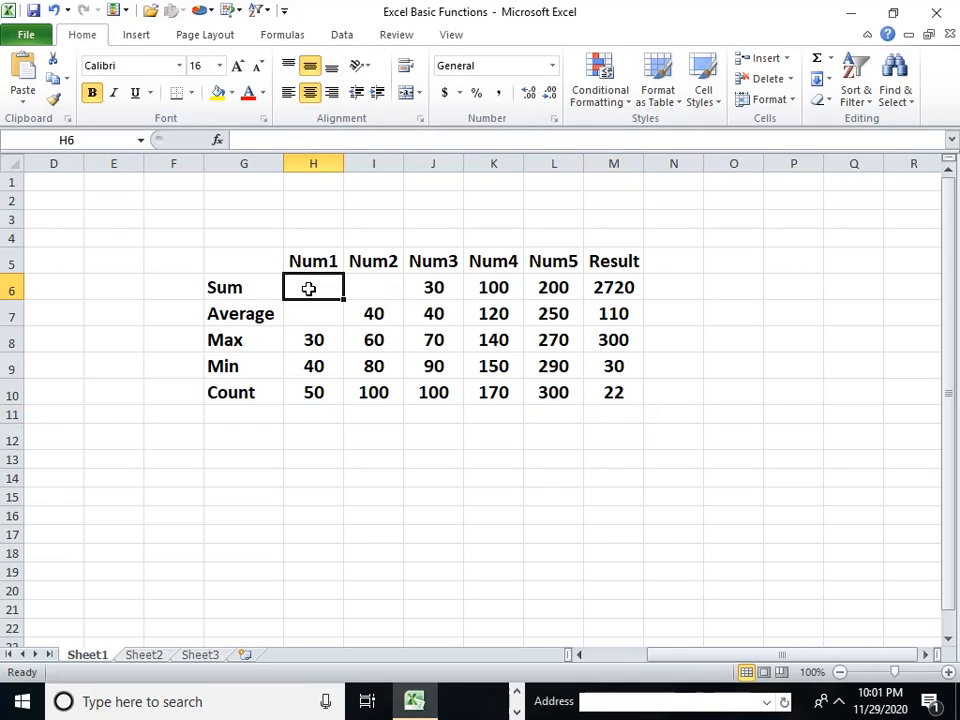
text(120)
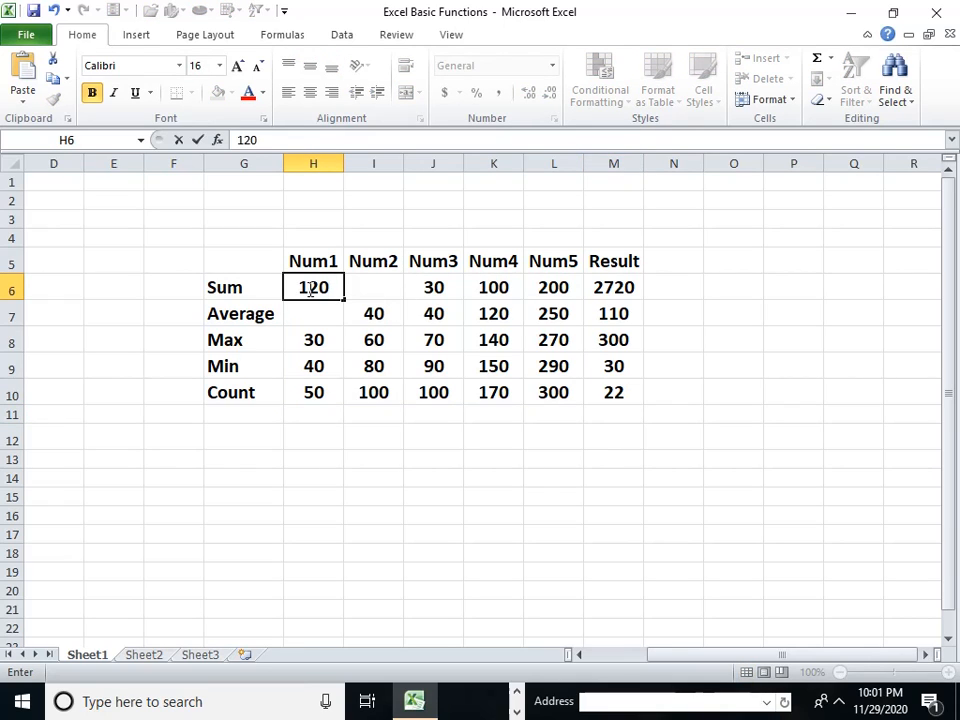
key(Return)
text(140)
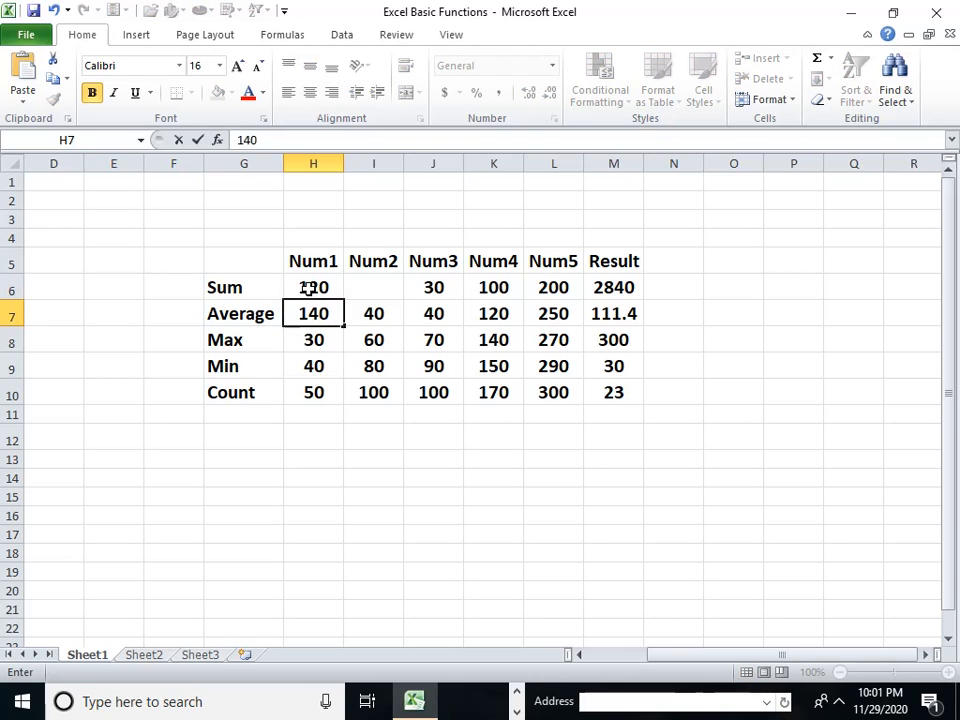
key(Return)
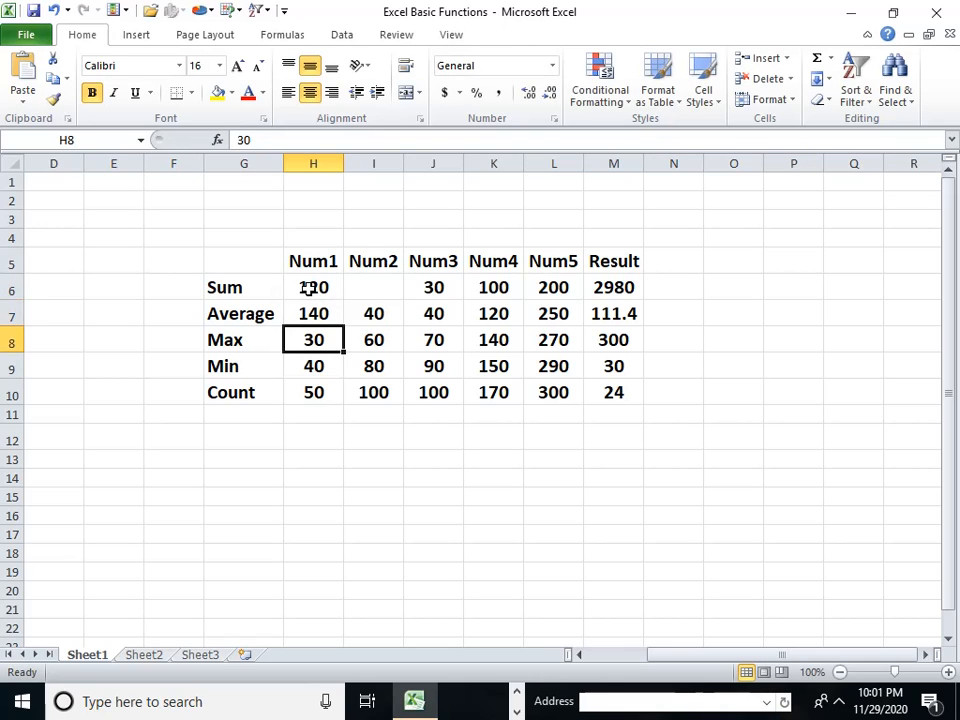
key(Right)
key(Up)
key(Up)
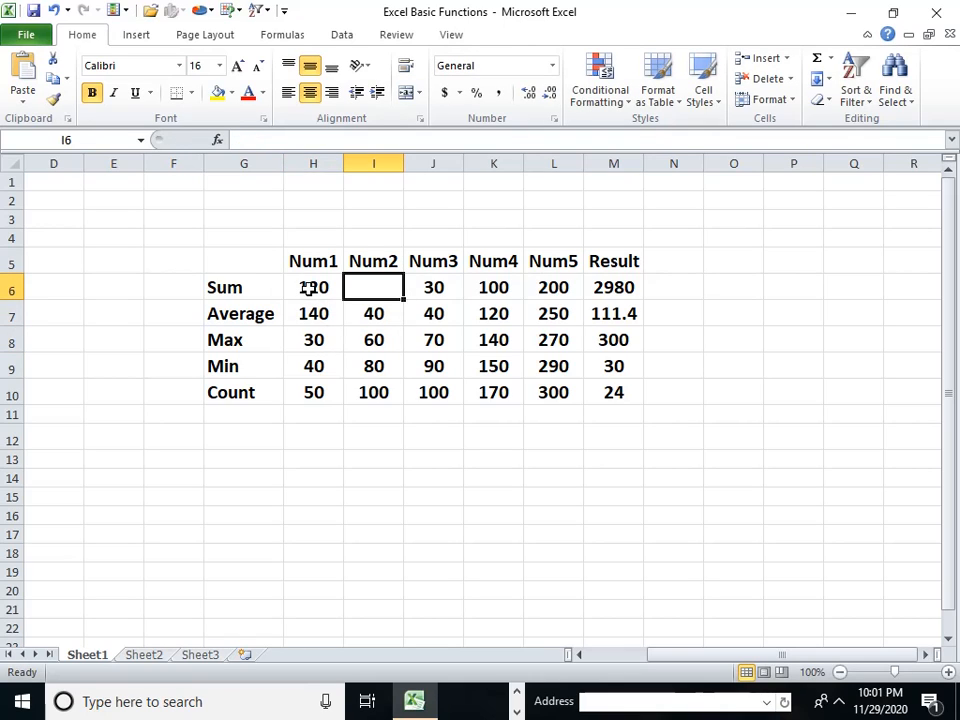
text(0)
key(Return)
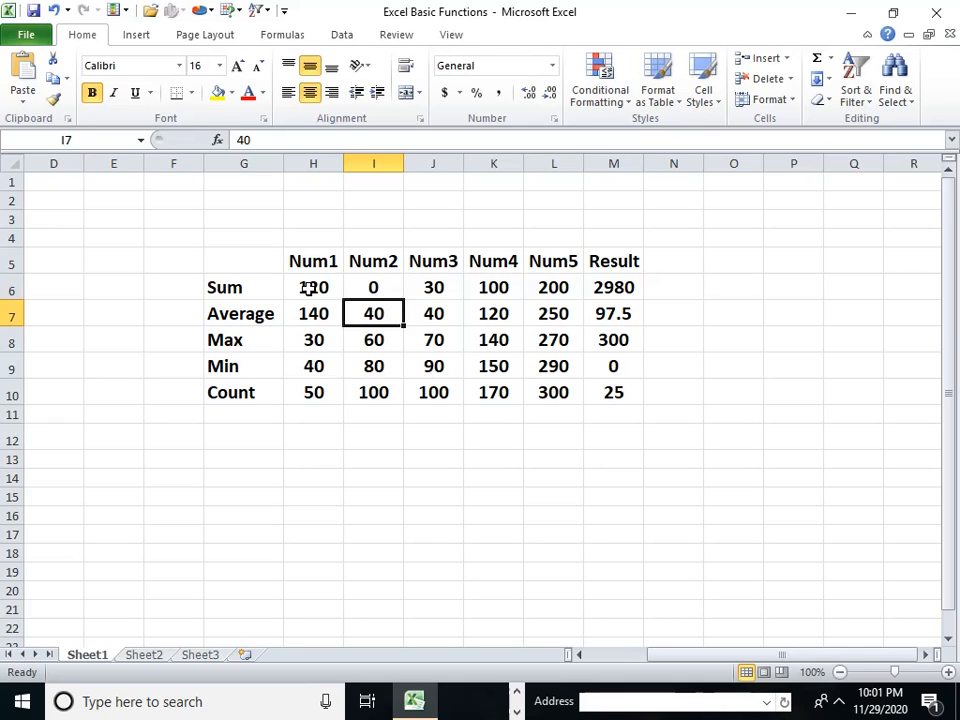